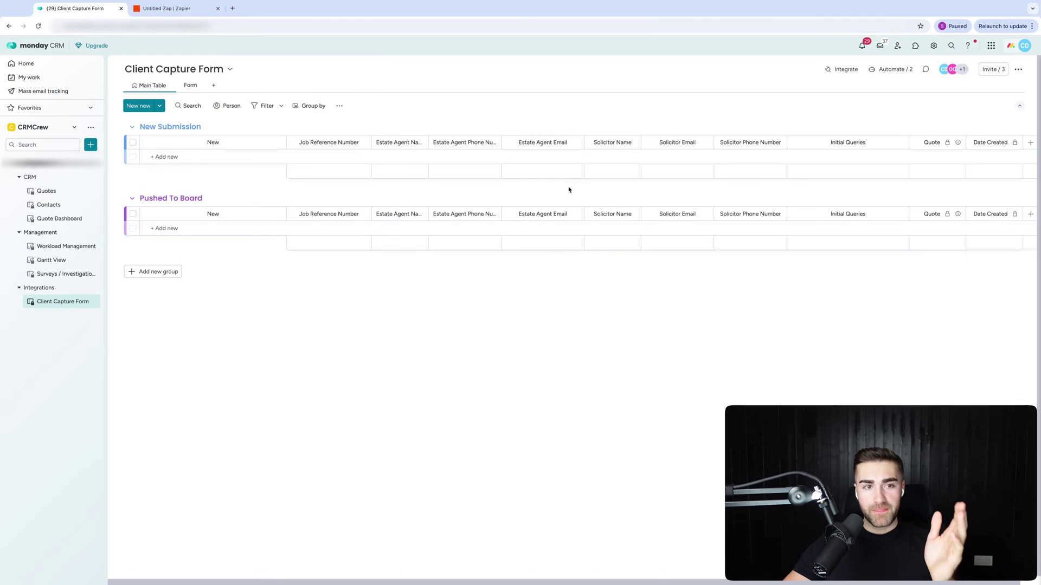
# Add the text columns Form URL and Form Actual to the Quotes board.
pyautogui.click(47, 191)
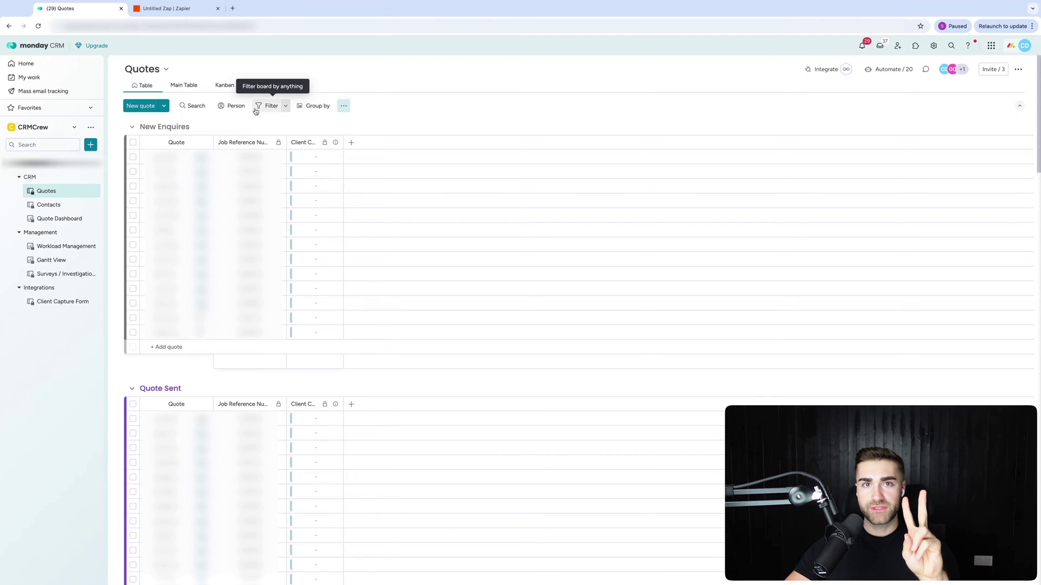
pyautogui.click(350, 142)
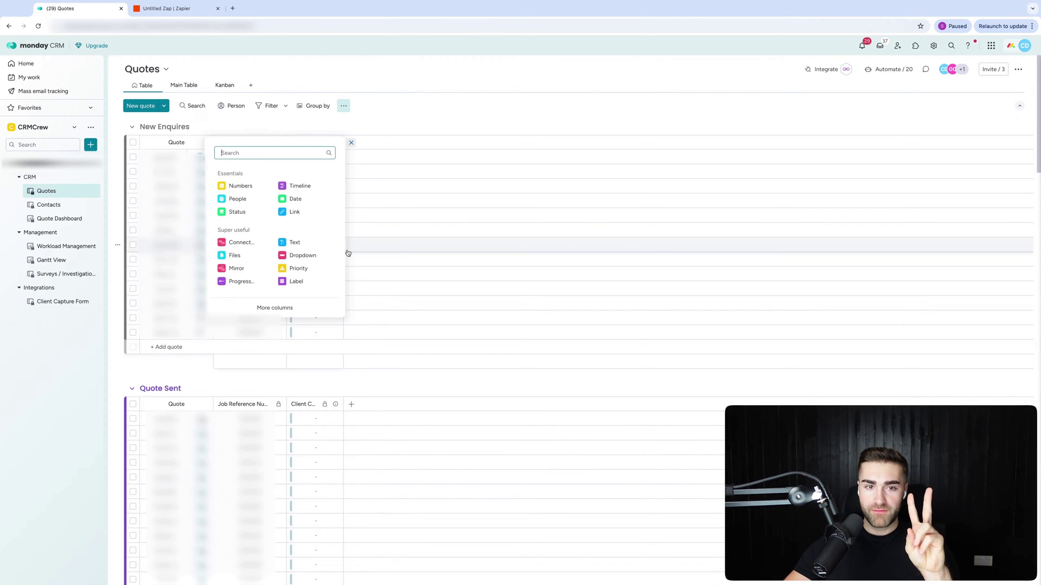
pyautogui.click(294, 243)
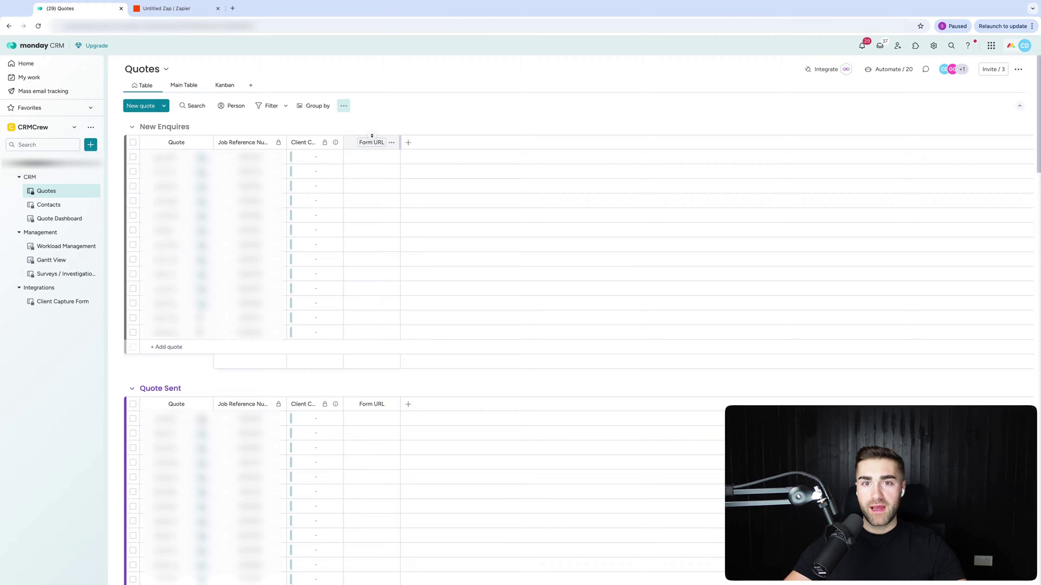
pyautogui.click(409, 143)
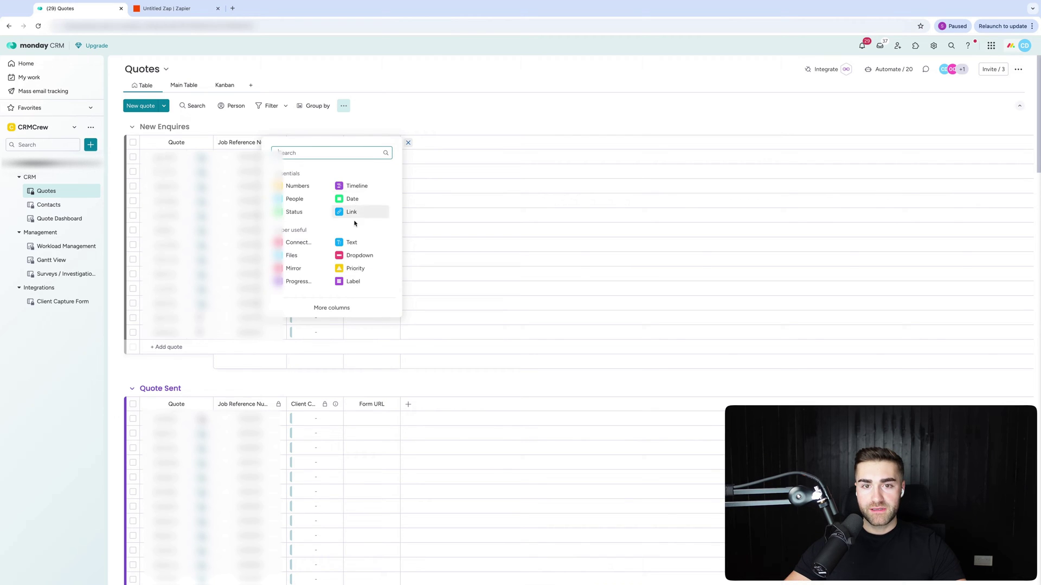
pyautogui.click(349, 241)
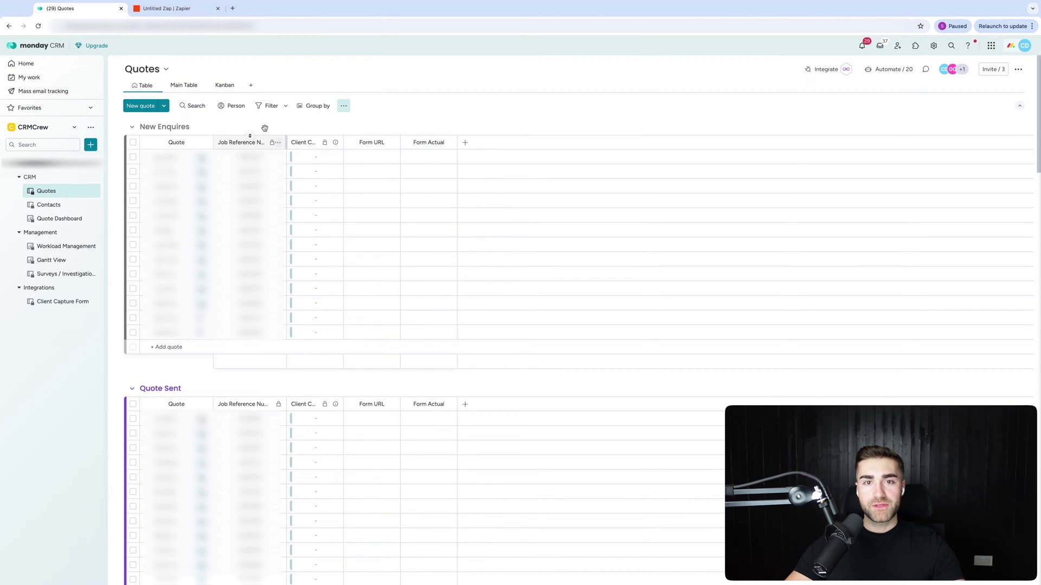
pyautogui.click(40, 303)
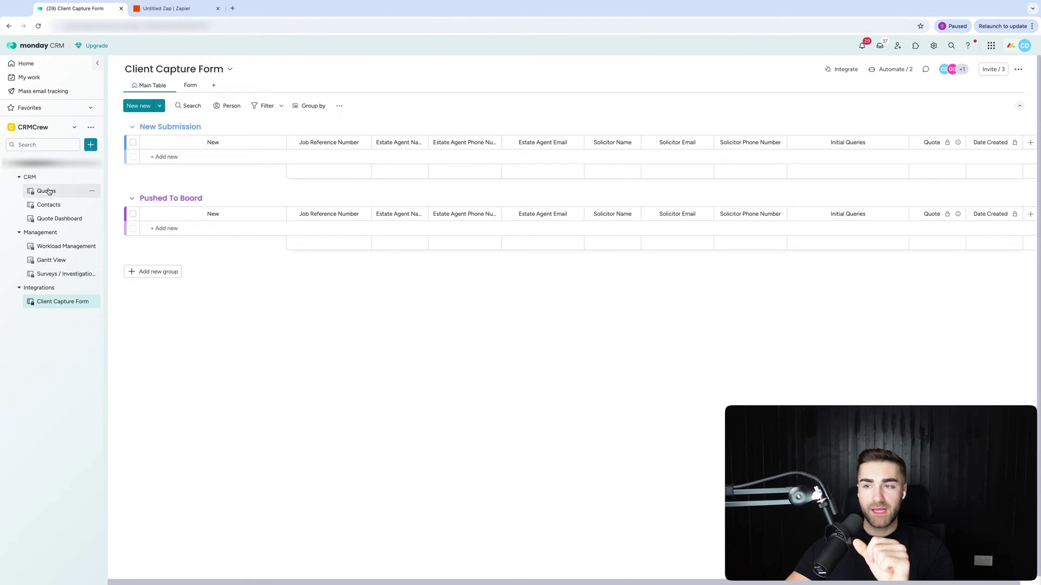
# Copy the form link from the Client Capture Form's Form view, then go back to Quotes.
pyautogui.click(62, 190)
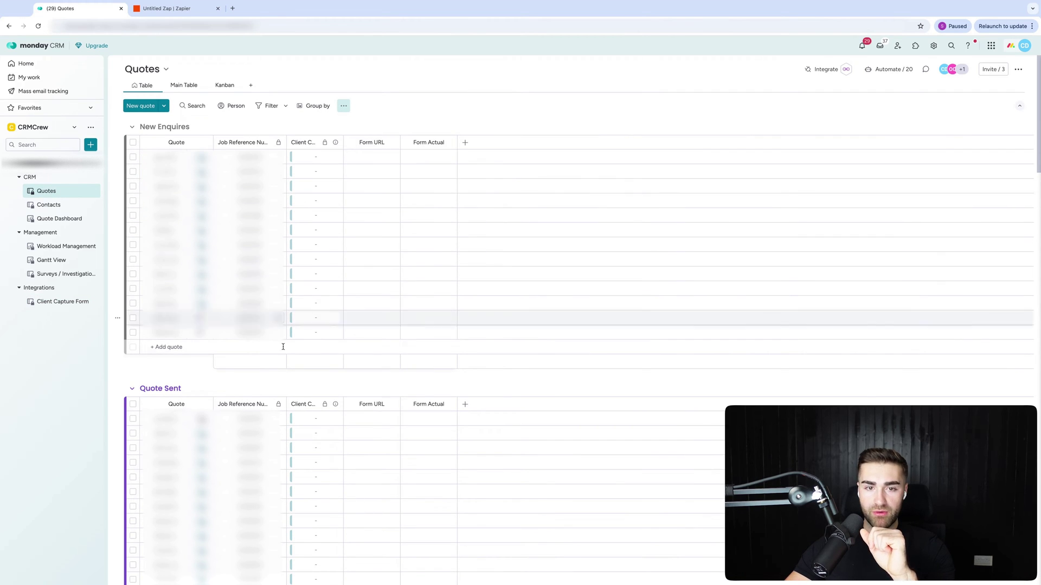
pyautogui.click(63, 304)
pyautogui.click(187, 85)
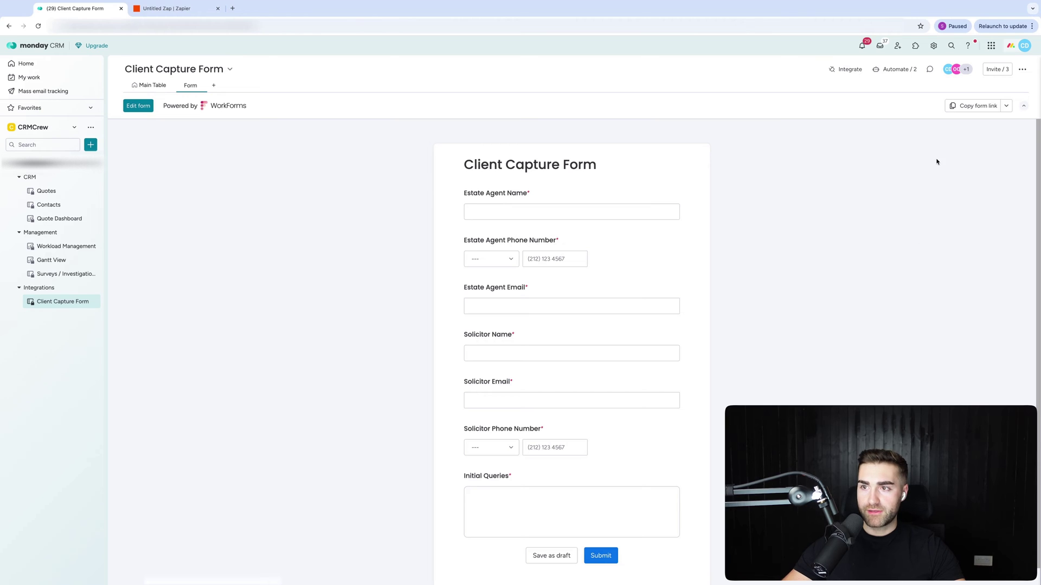
pyautogui.click(975, 106)
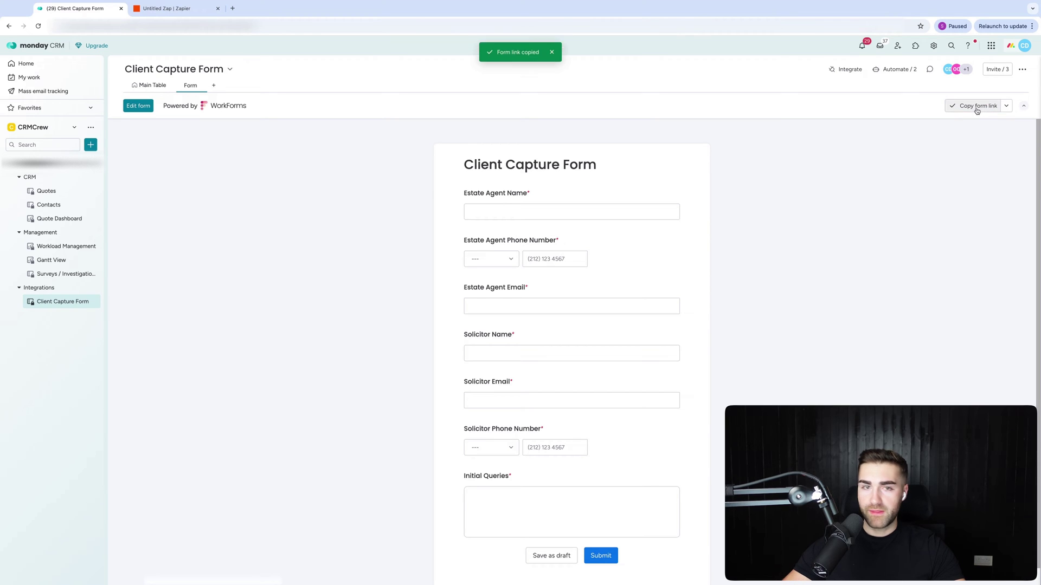
pyautogui.click(48, 192)
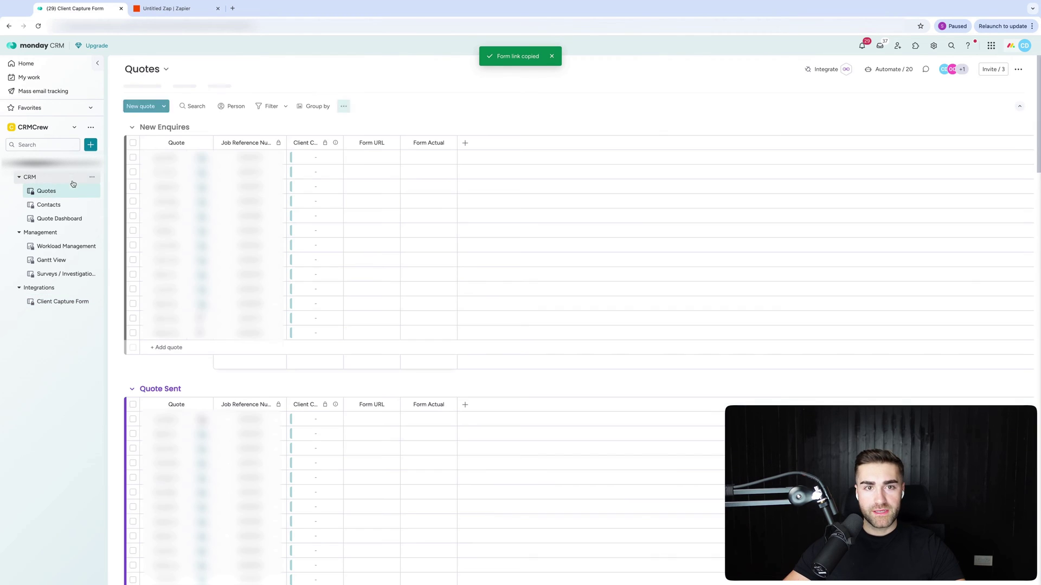
# Set the copied form link as the default Form URL item value for new quotes.
pyautogui.click(344, 106)
pyautogui.click(373, 193)
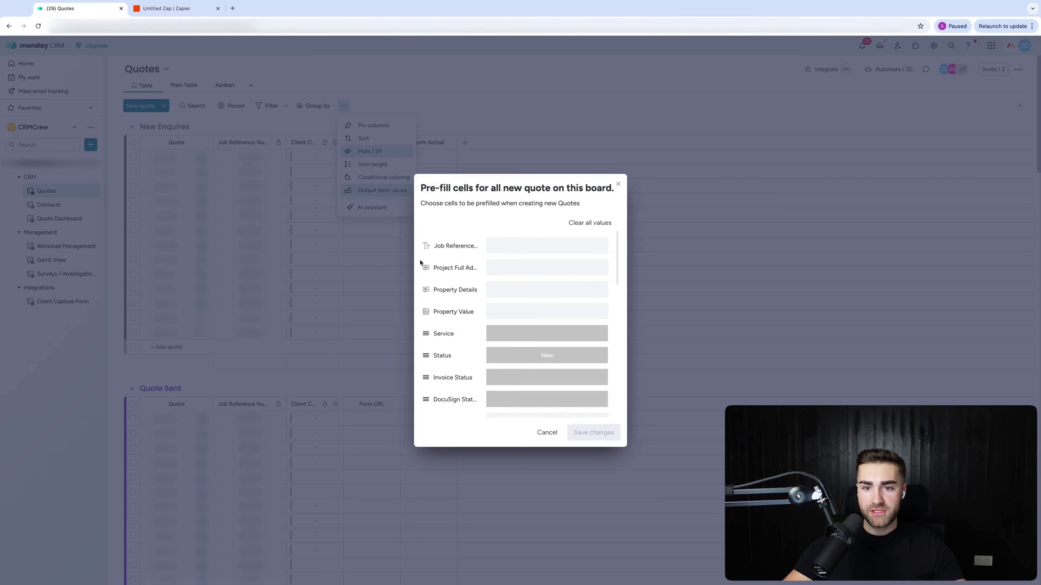
pyautogui.scroll(-5, 553, 372)
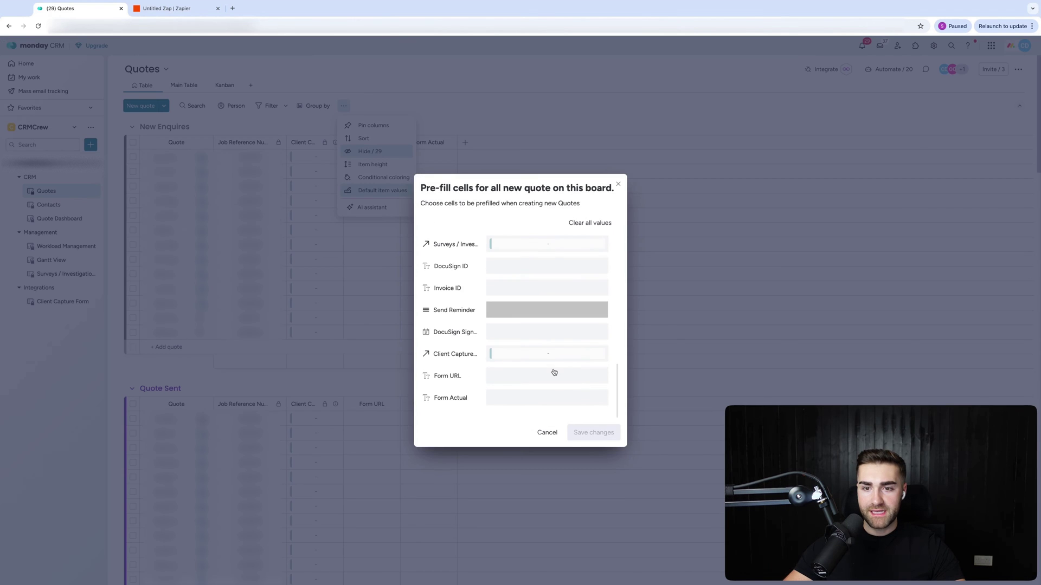
pyautogui.click(510, 380)
pyautogui.press('Return')
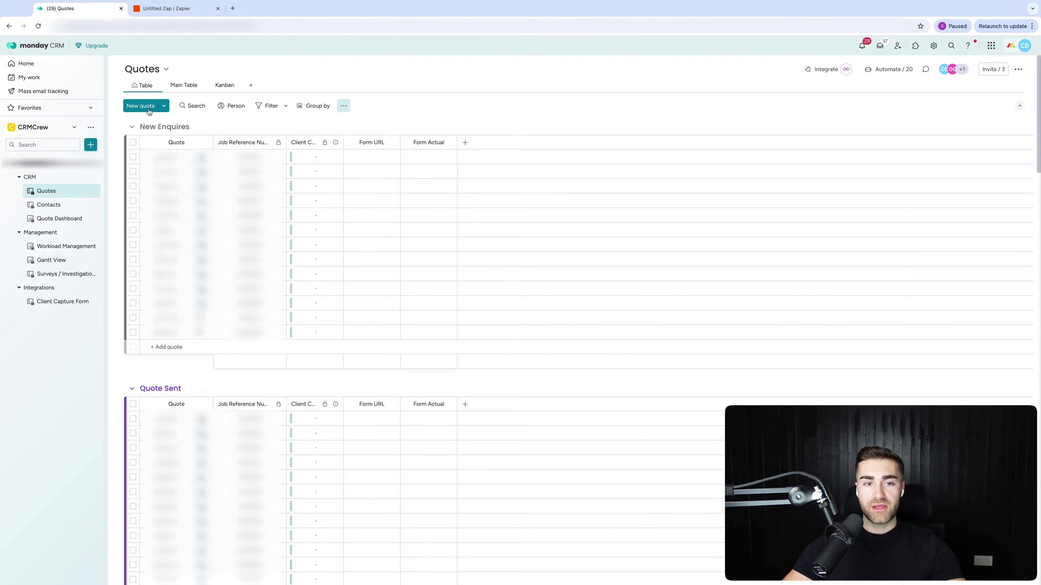
# Create a test quote named 'A' in the New Enquires group.
pyautogui.click(172, 348)
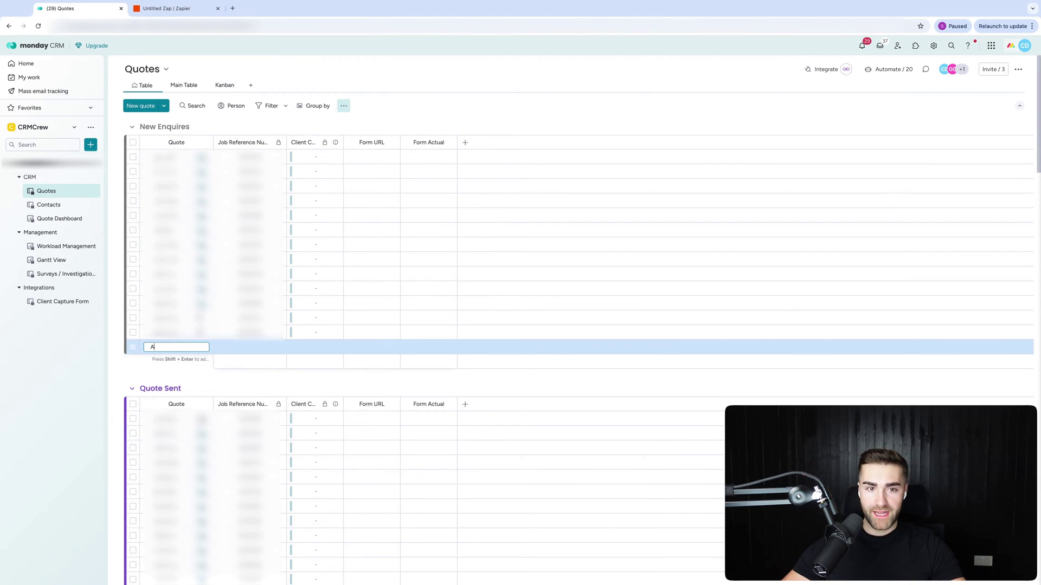
pyautogui.write('A')
pyautogui.press('Return')
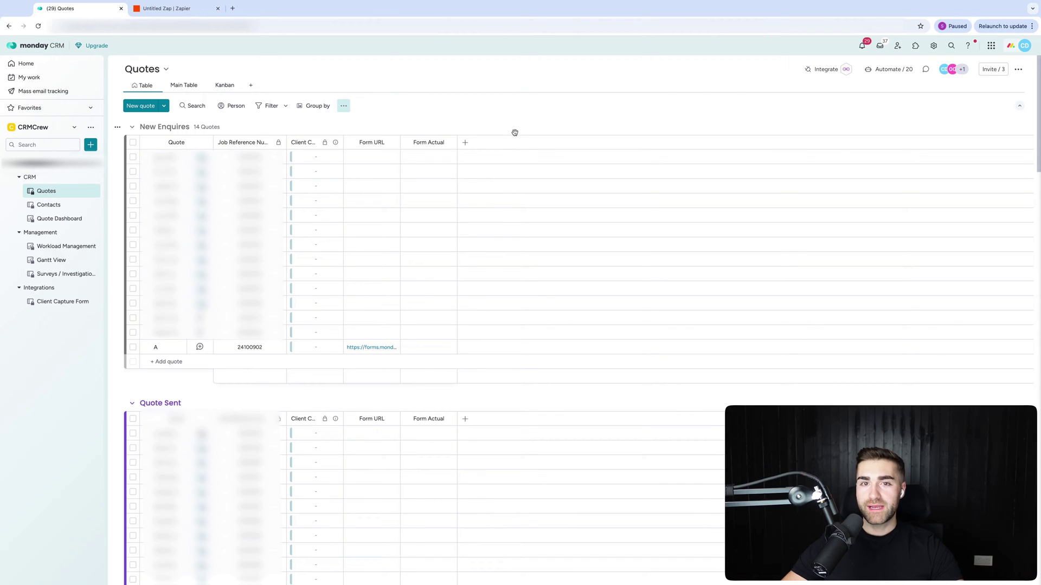
# Find the General Caster app in the marketplace, view its page, then close it.
pyautogui.click(1015, 70)
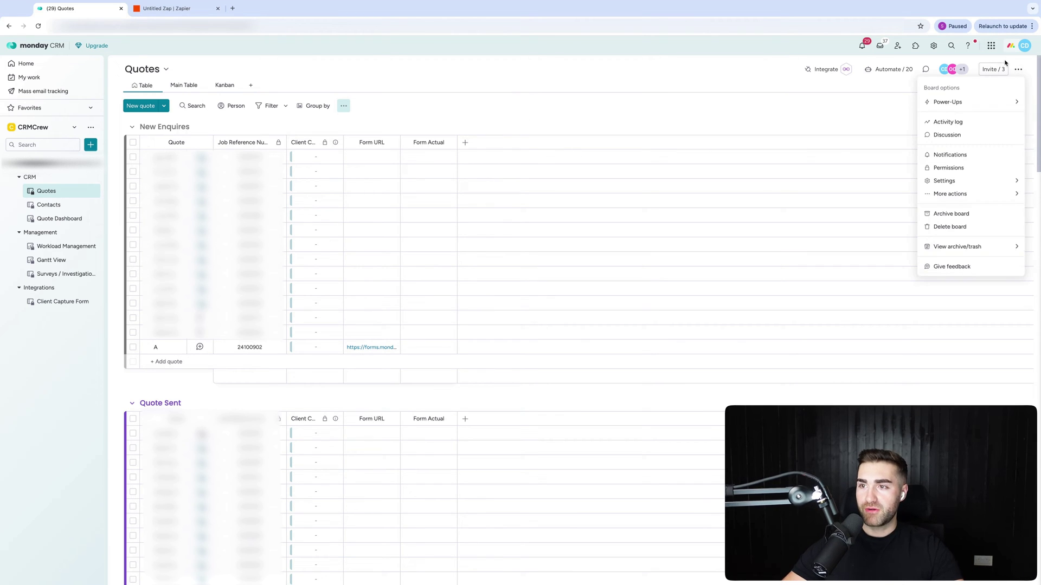
pyautogui.moveTo(943, 102)
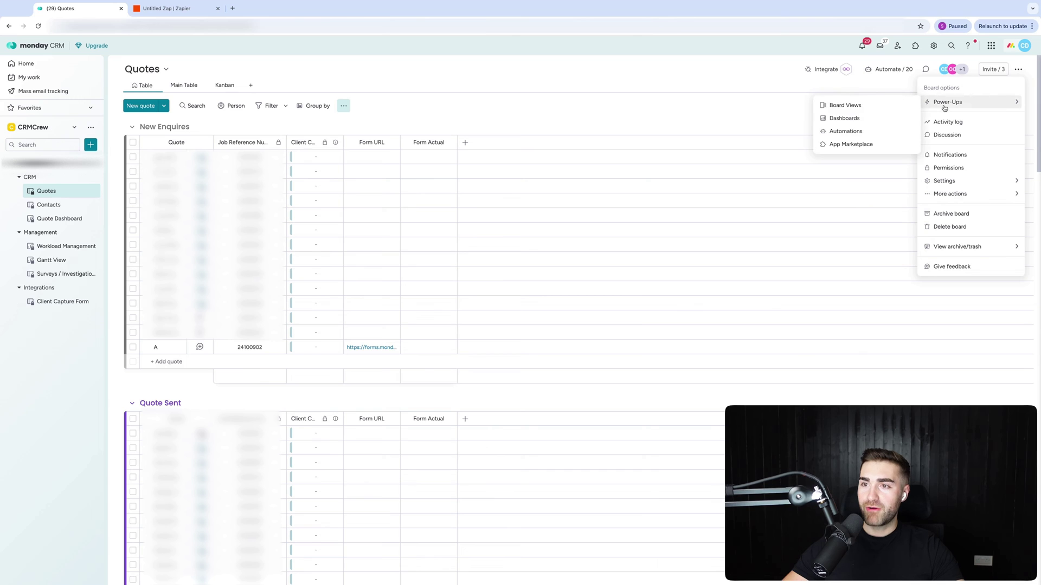
pyautogui.click(851, 145)
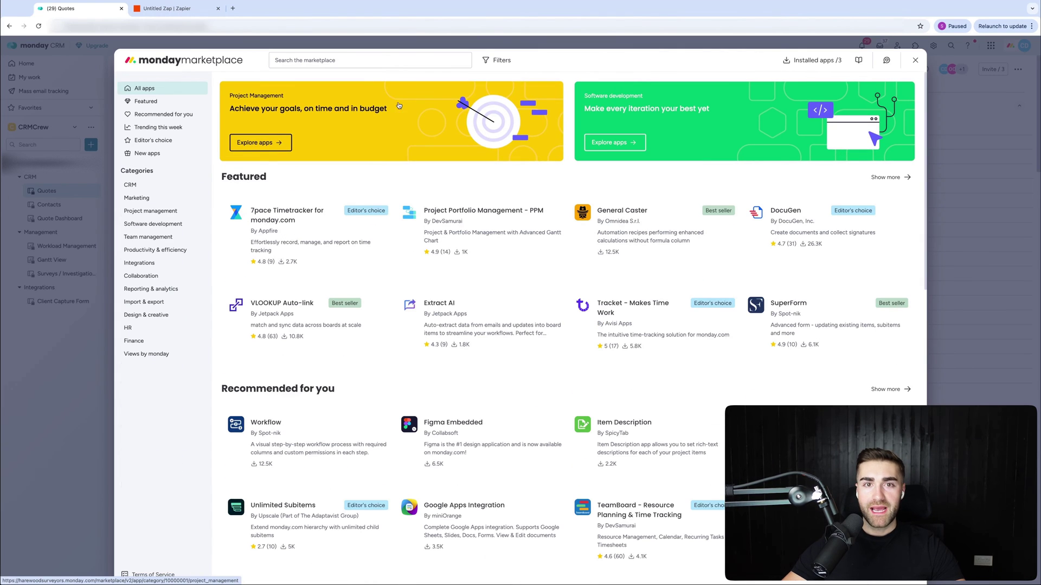
pyautogui.click(361, 62)
pyautogui.write('general caster')
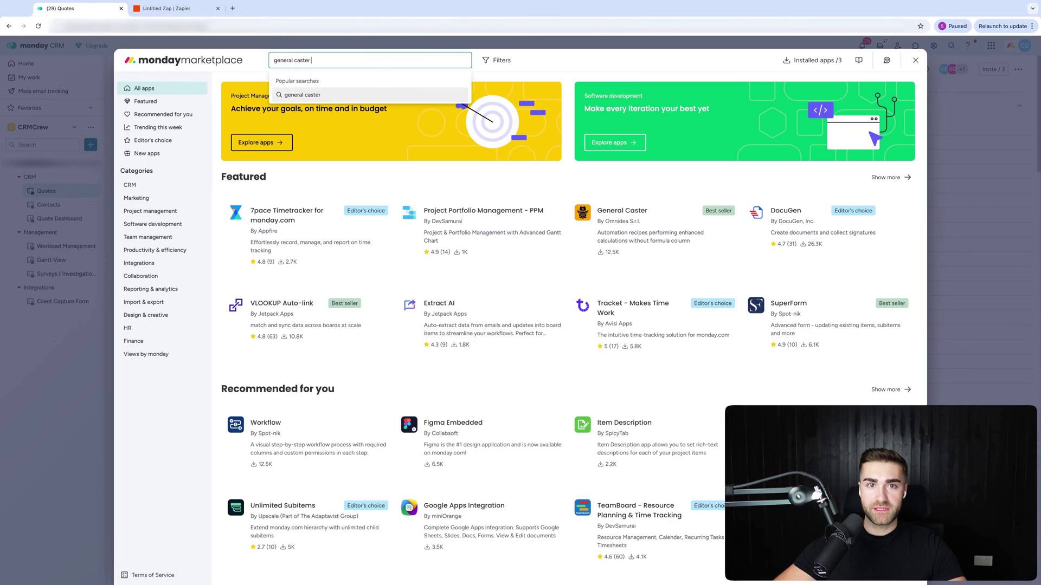
pyautogui.press('Return')
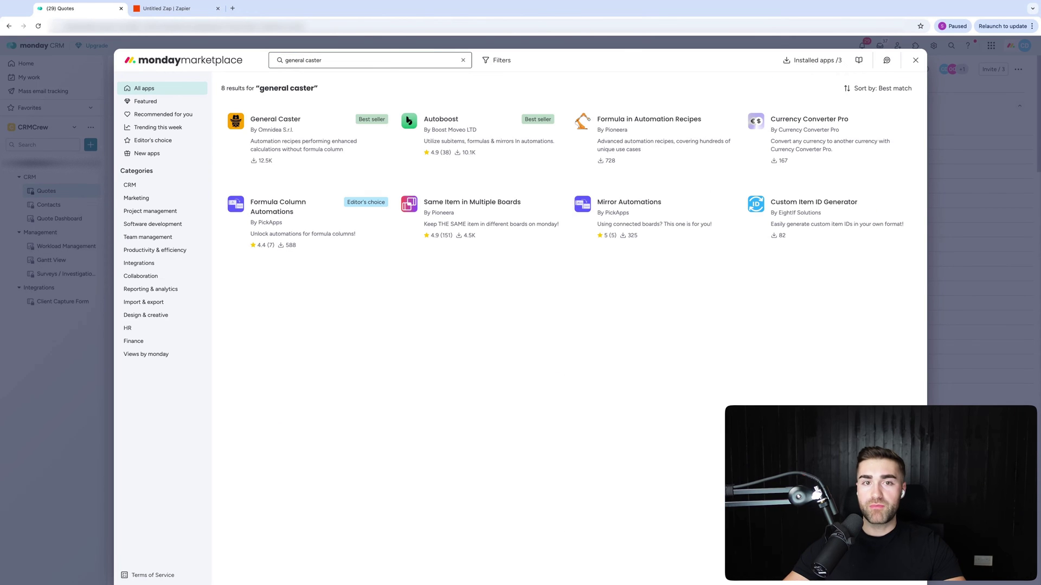
pyautogui.click(307, 135)
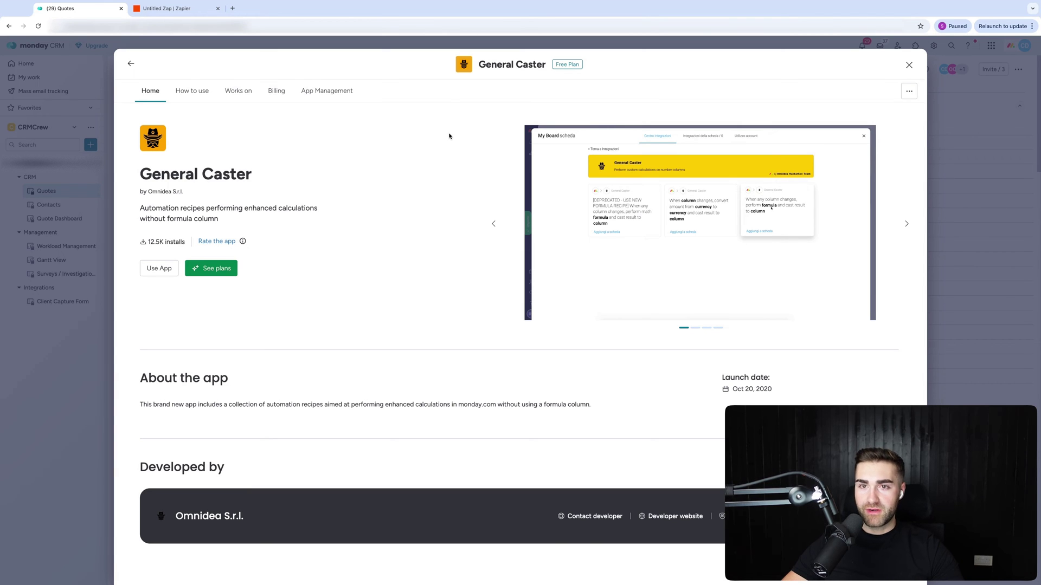
pyautogui.click(908, 65)
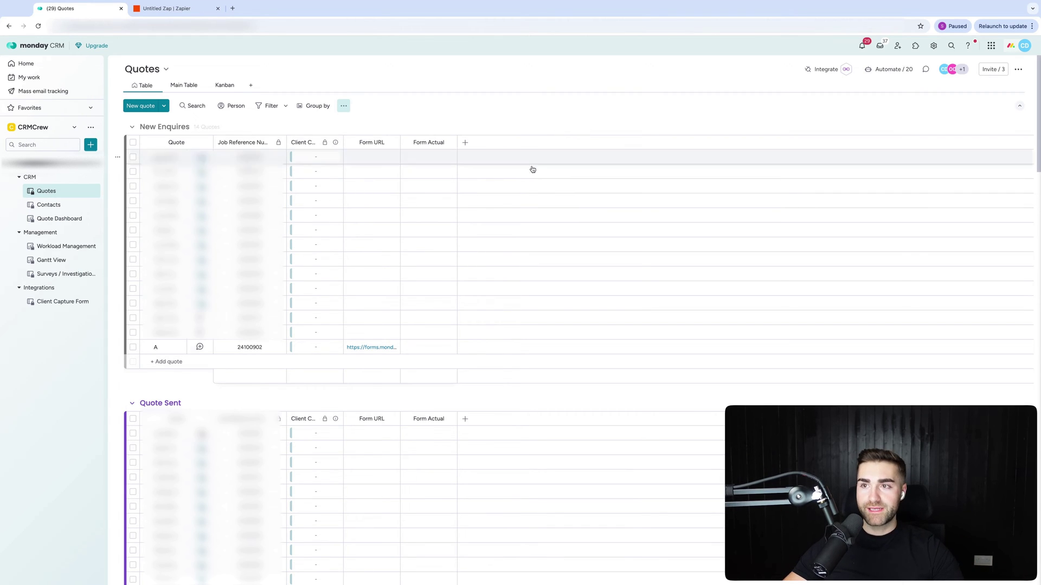
# Create a new automation triggered when the Job Reference Number column changes.
pyautogui.click(899, 70)
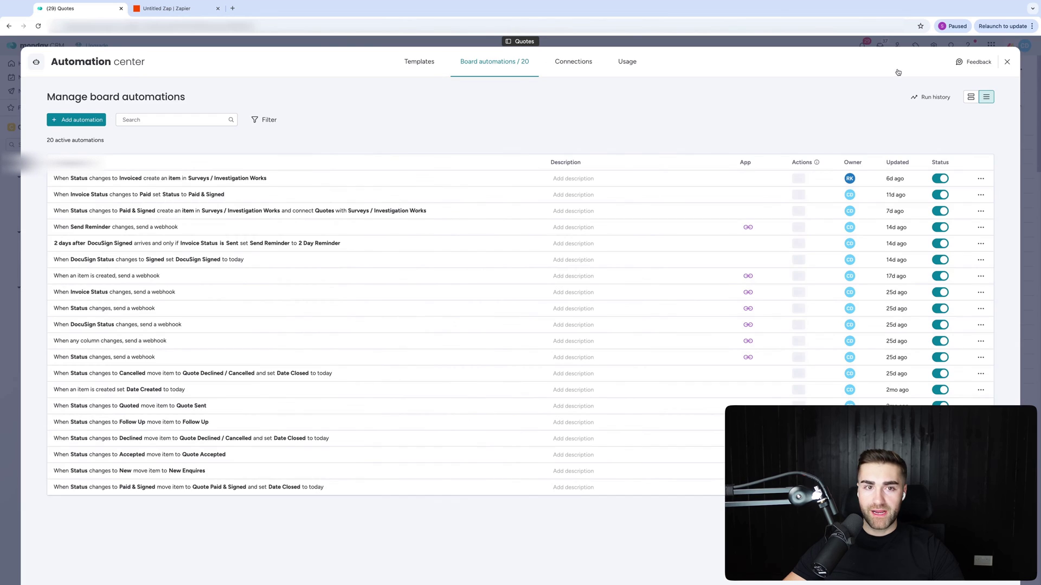
pyautogui.click(89, 122)
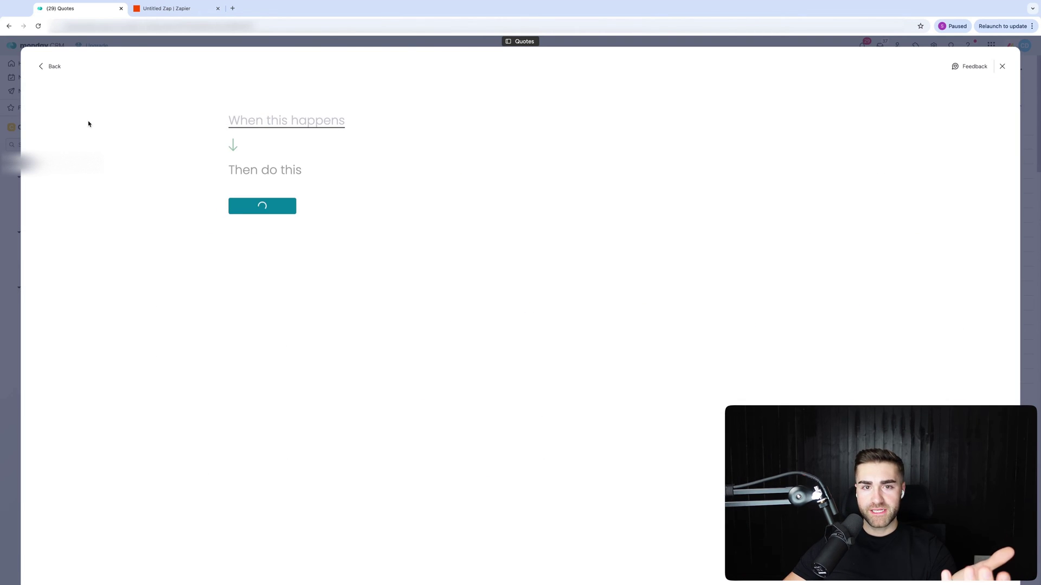
pyautogui.click(269, 125)
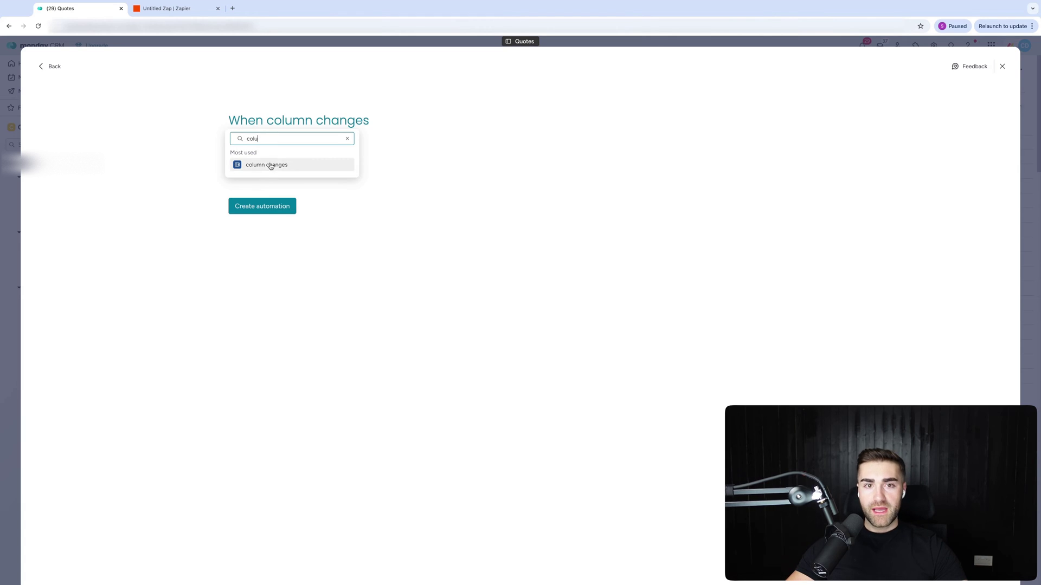
pyautogui.press('Return')
pyautogui.scroll(-5, 291, 228)
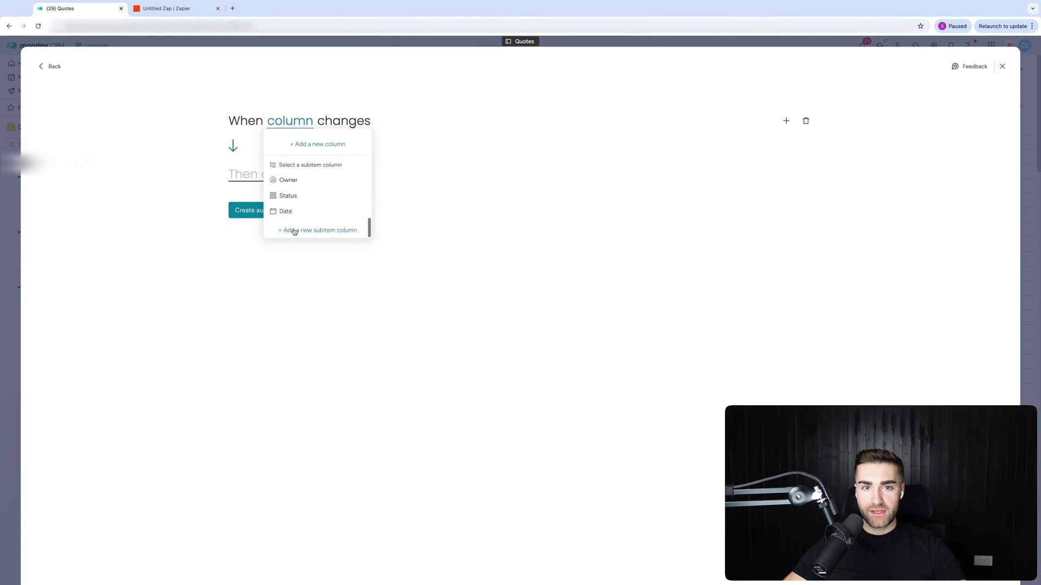
pyautogui.scroll(10, 292, 210)
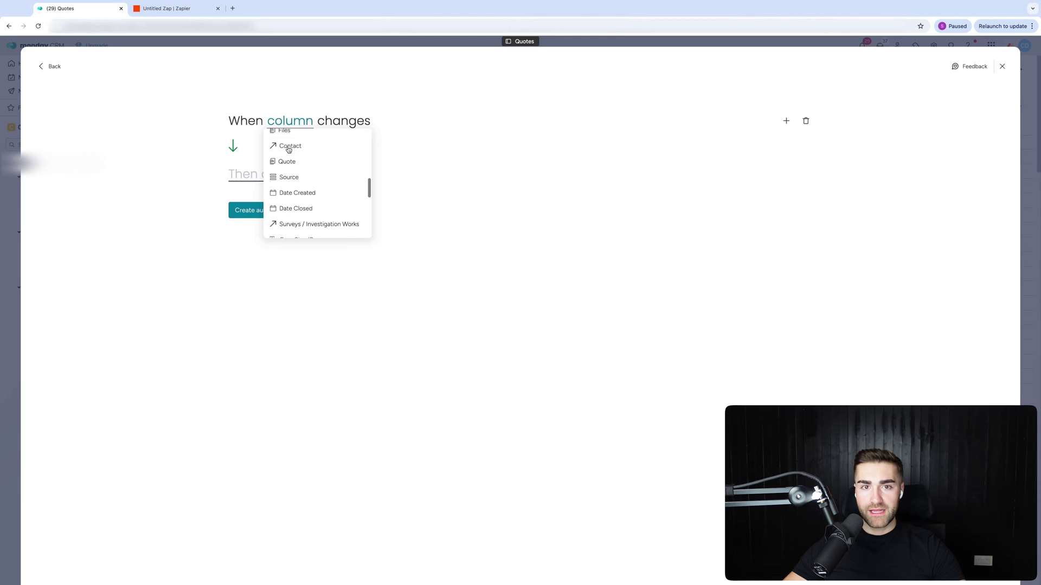
pyautogui.click(286, 154)
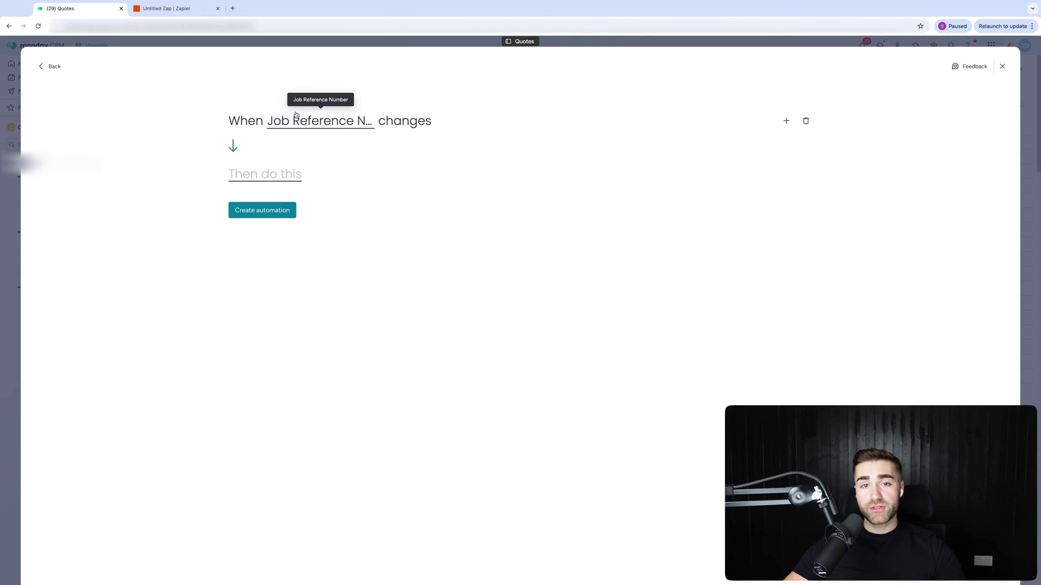
# Set the action to General Caster's 'Perform formula and cast result' into the Form Actual column.
pyautogui.click(269, 177)
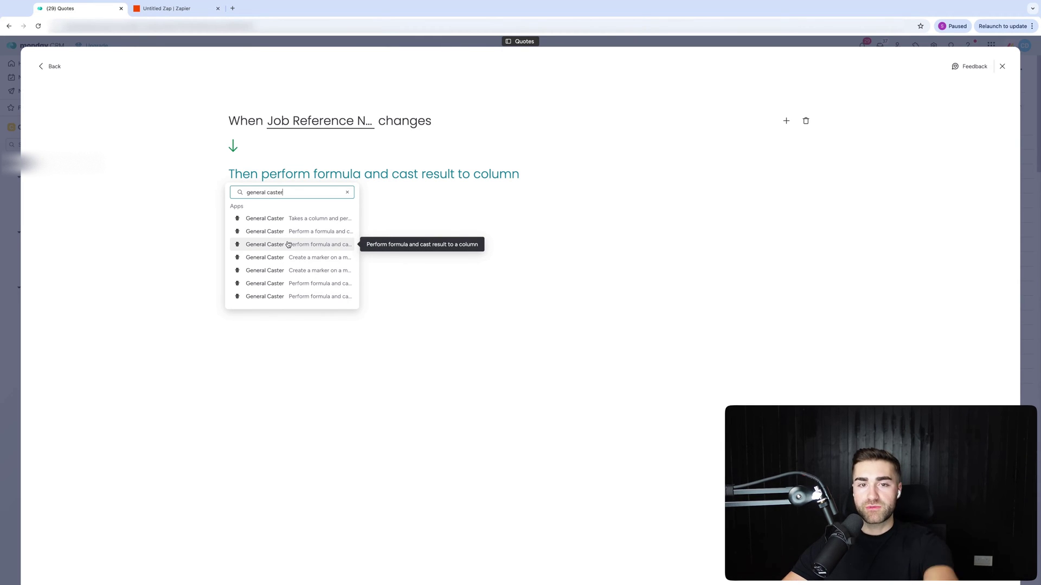
pyautogui.click(287, 245)
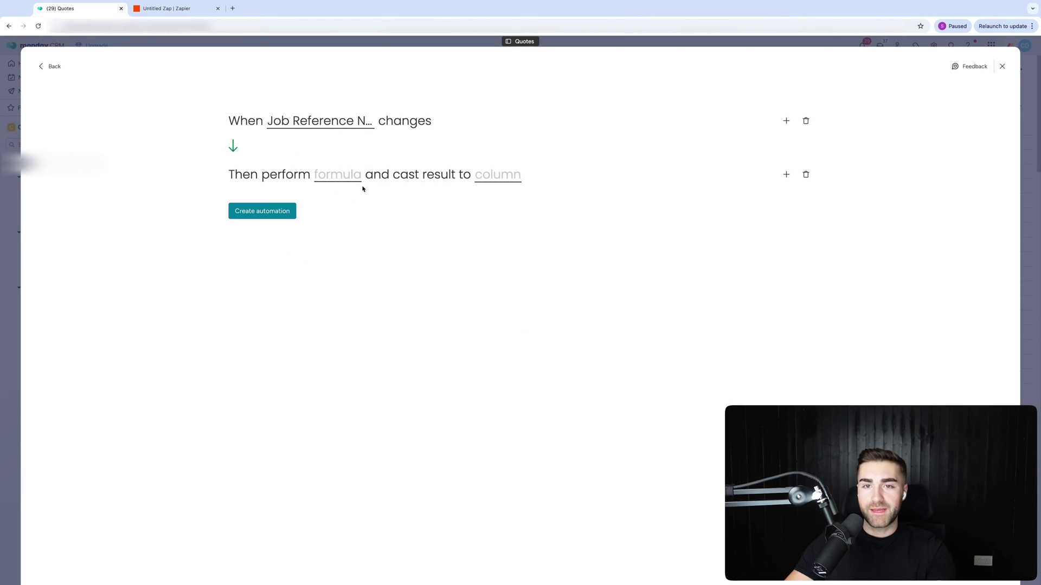
pyautogui.click(480, 182)
pyautogui.scroll(-5, 499, 227)
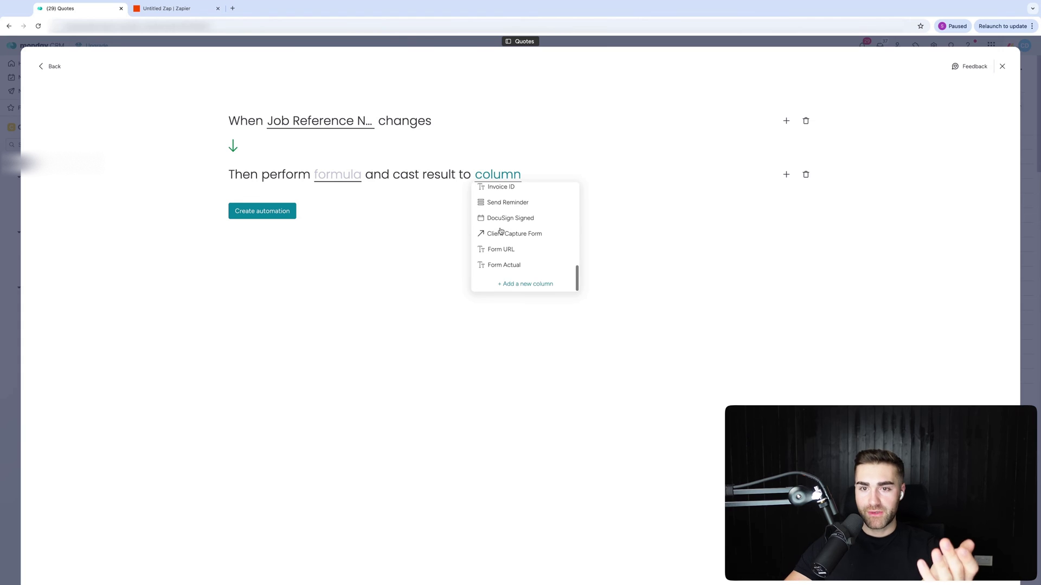
pyautogui.click(500, 265)
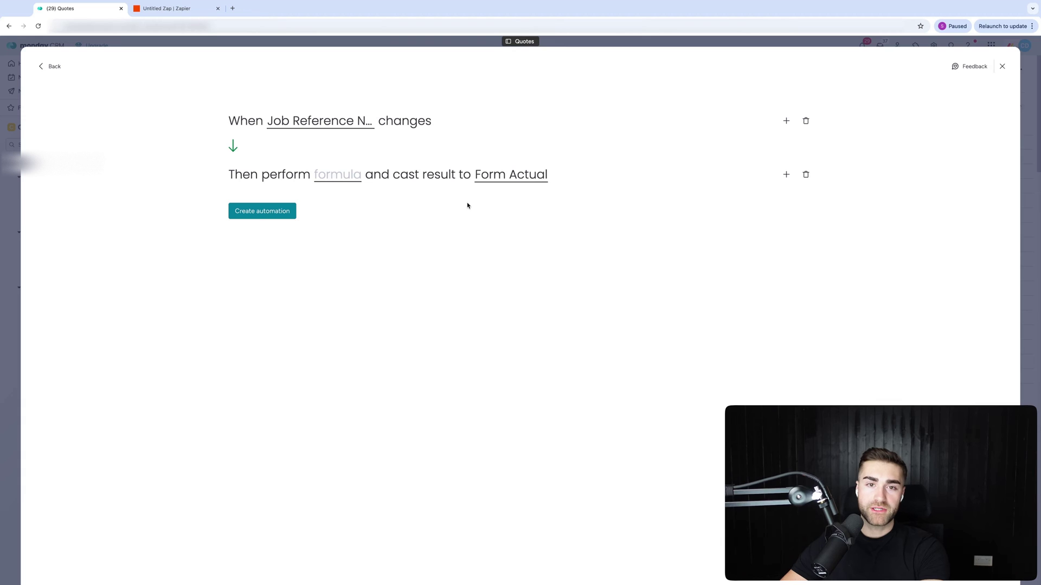
# Enter the CONCATENATE formula joining Form URL, "&text7__1=" and Job Reference Number.
pyautogui.click(326, 175)
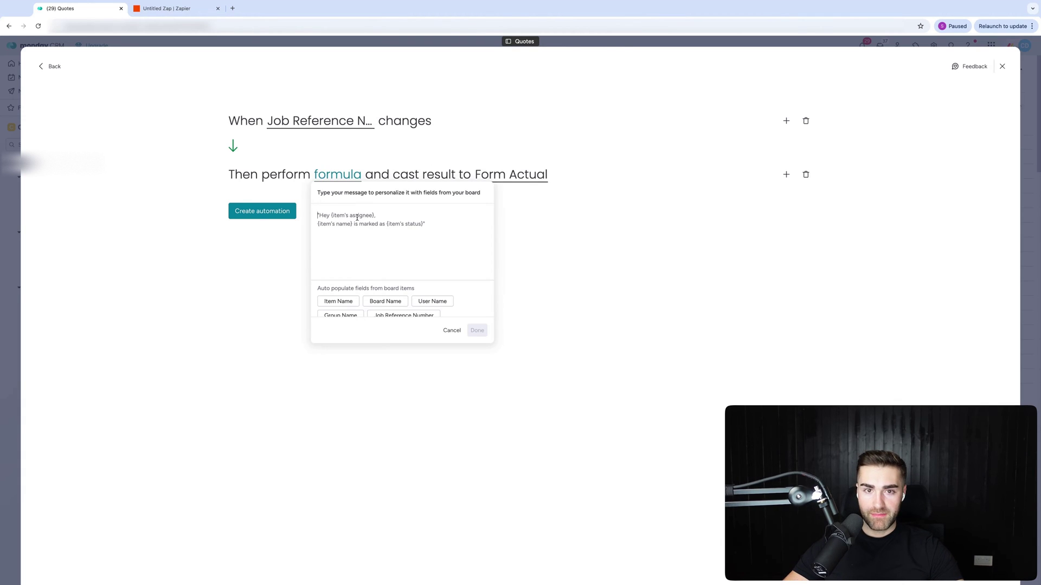
pyautogui.write('CONCATENATE({Quote\'s Form URL}, "&text7__1=", {Quote\'s Job Reference Number})')
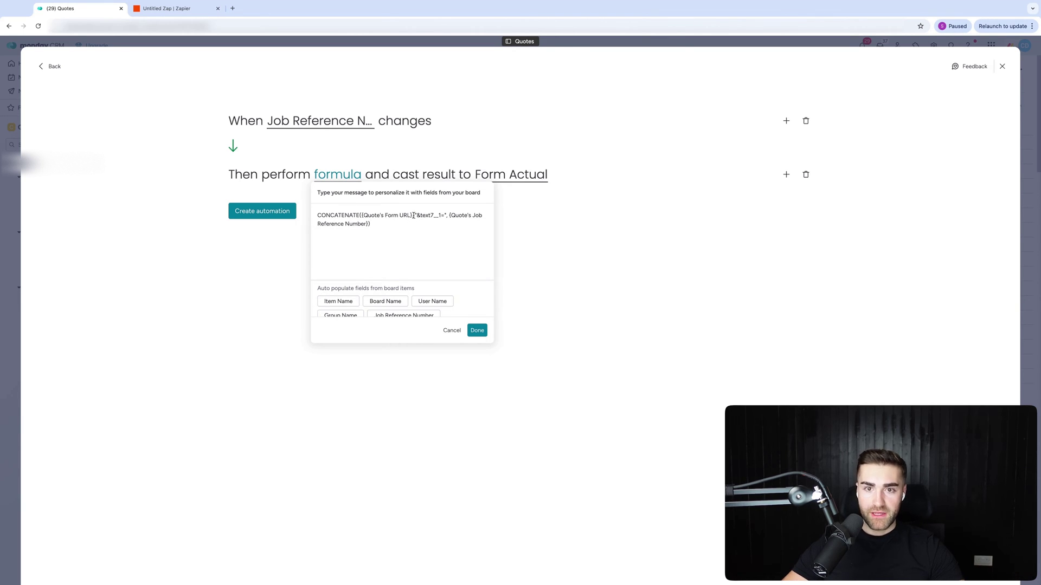
pyautogui.moveTo(412, 215); pyautogui.dragTo(361, 215)
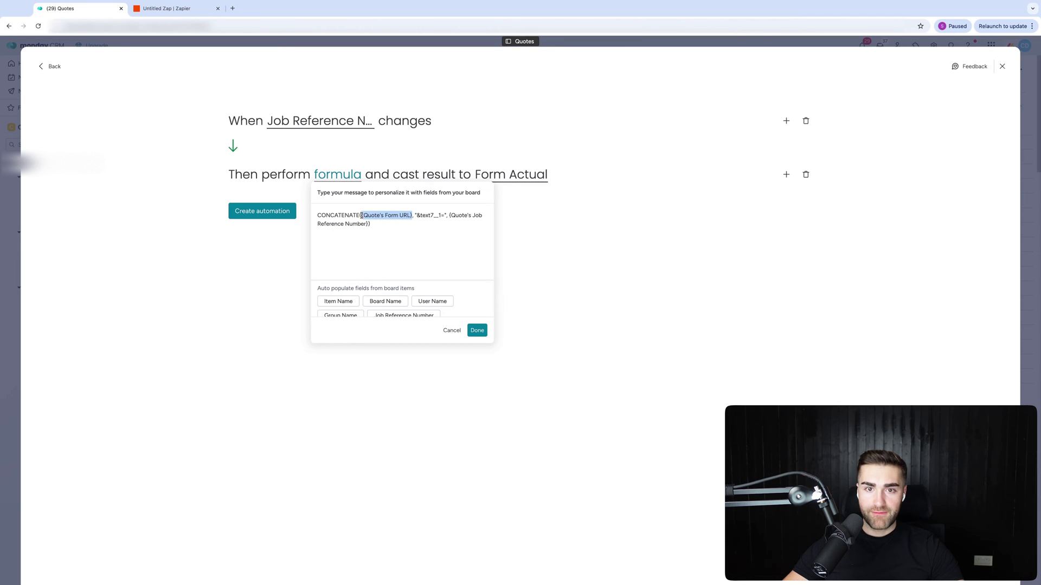
pyautogui.press('BackSpace')
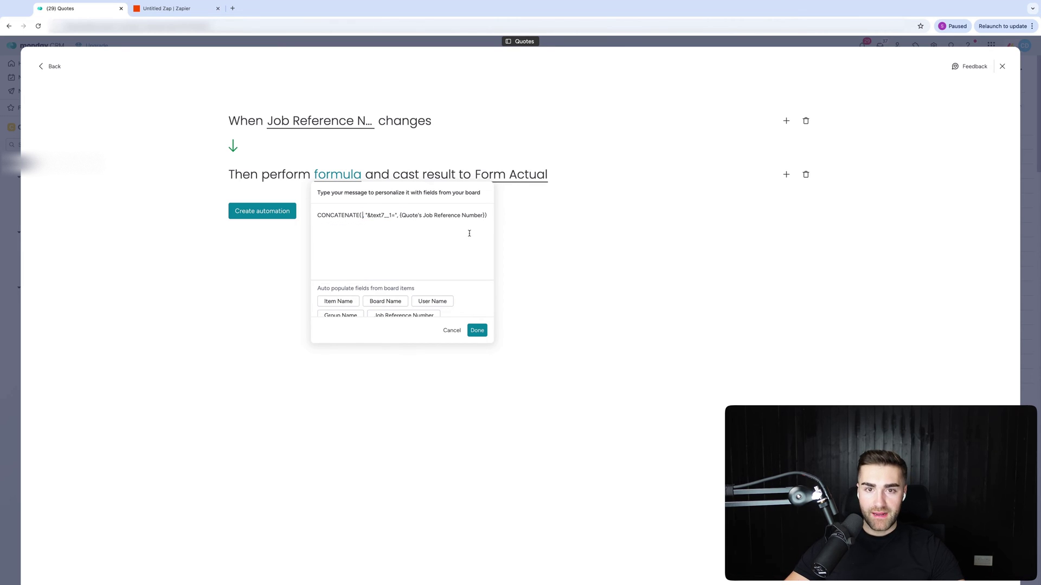
pyautogui.scroll(-3, 382, 297)
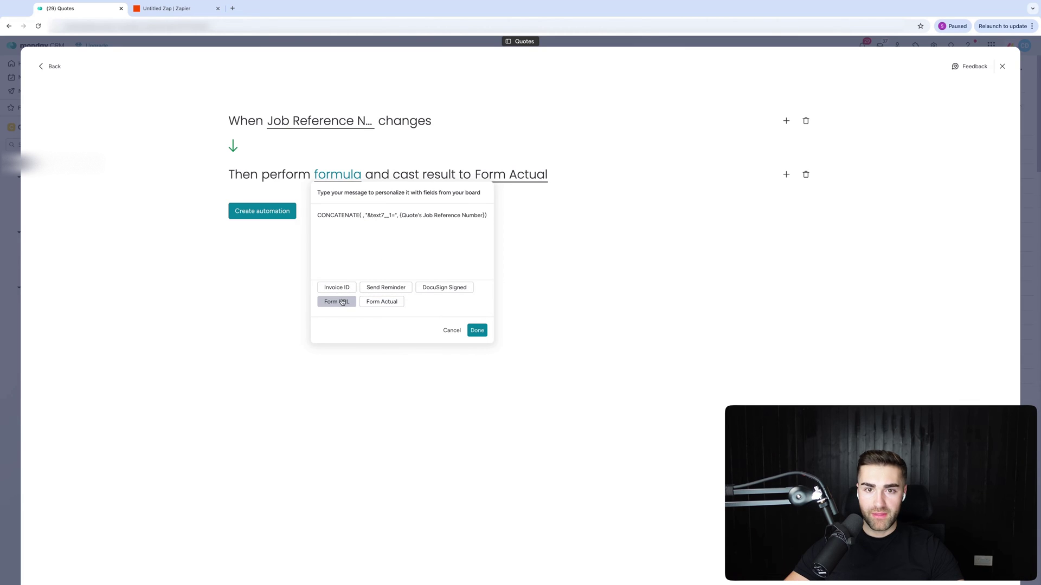
pyautogui.click(342, 303)
pyautogui.click(363, 215)
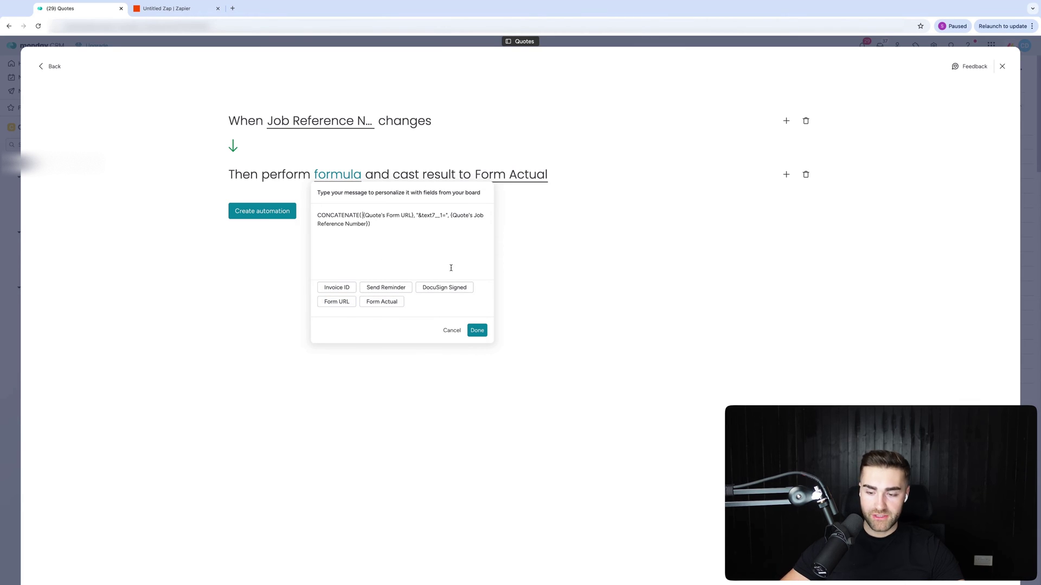
pyautogui.press('BackSpace')
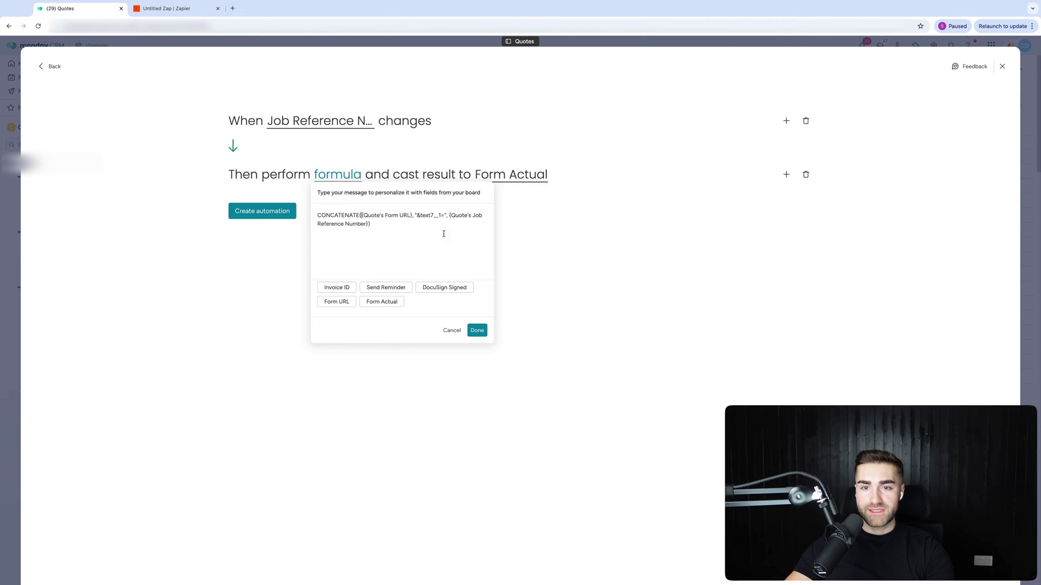
pyautogui.click(482, 335)
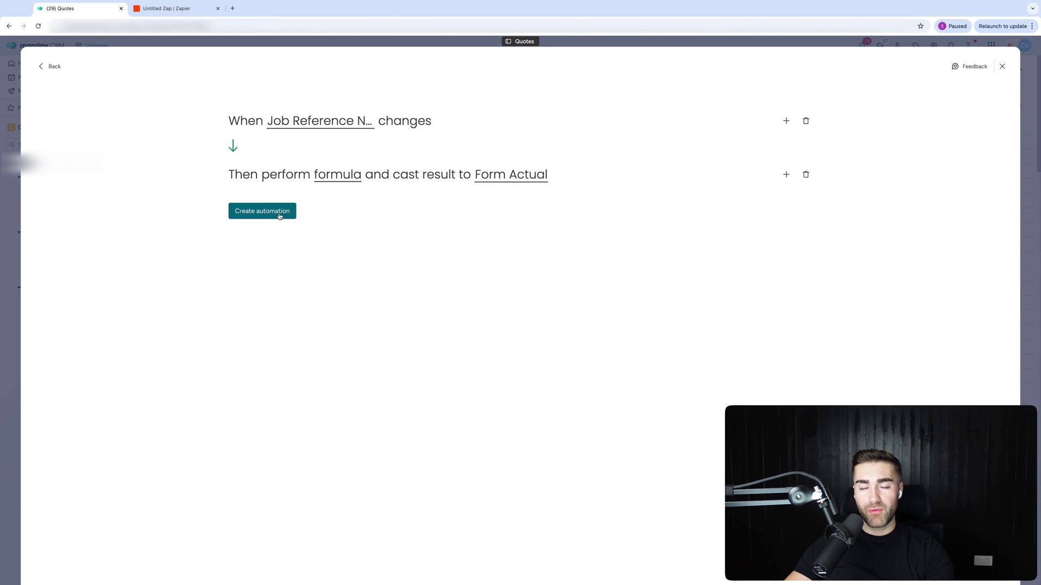
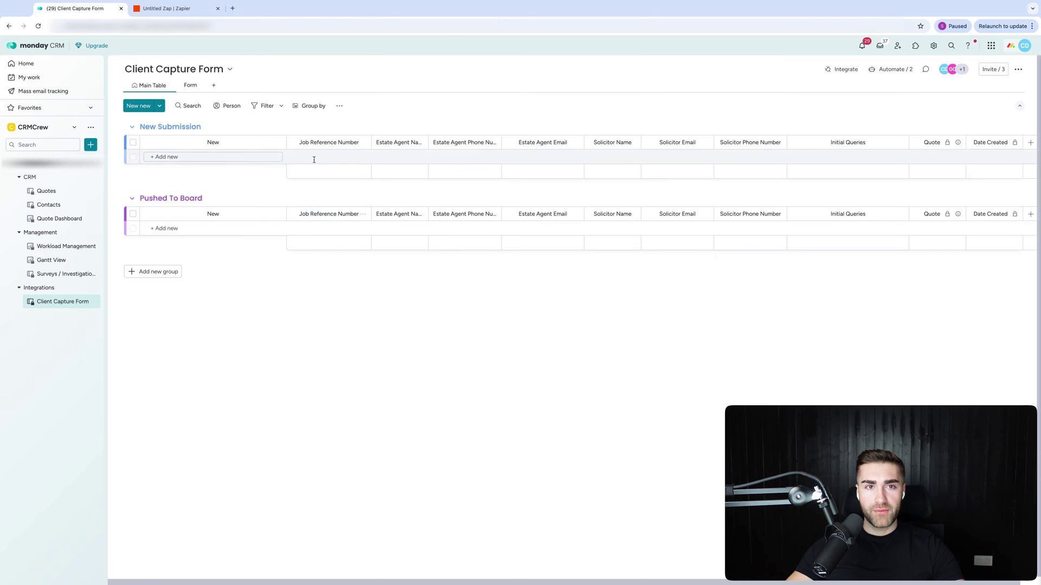
pyautogui.click(169, 9)
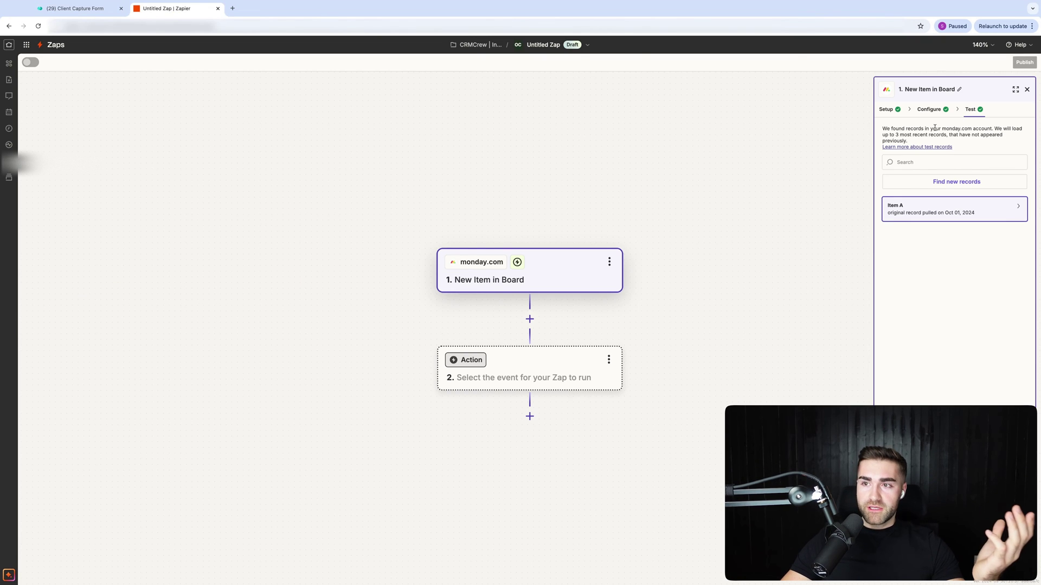
pyautogui.click(887, 110)
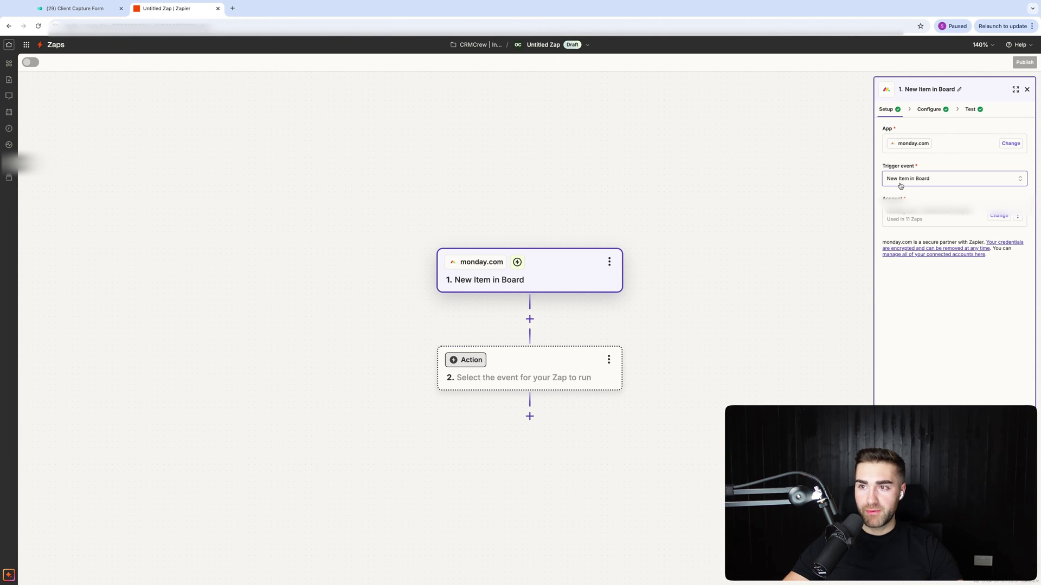
pyautogui.click(75, 8)
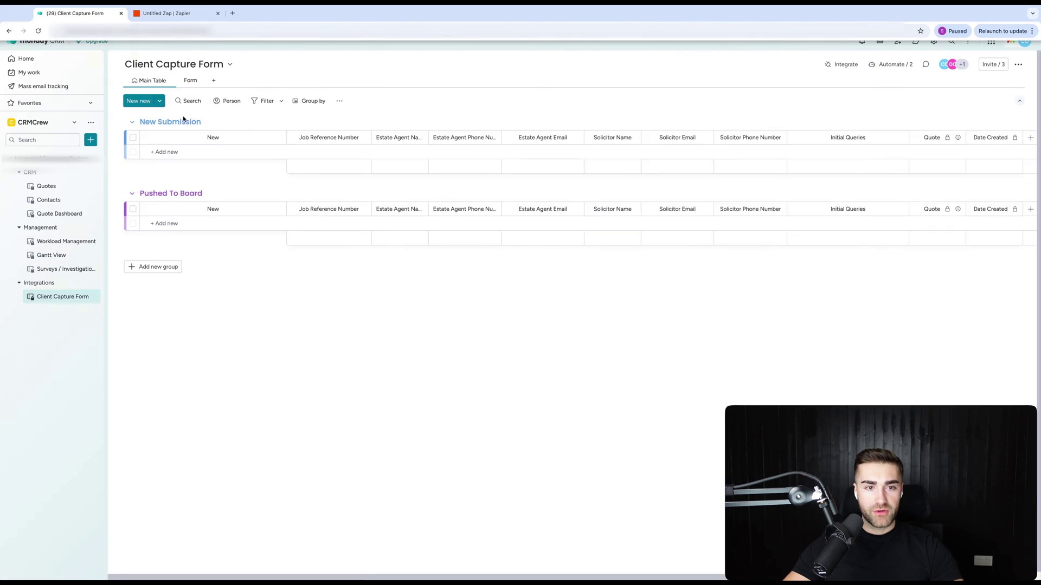
# Create a new item named AAA in the New Submission group.
pyautogui.click(164, 157)
pyautogui.write('AAA')
pyautogui.press('Return')
# Set AAA's Job Reference Number to 'job reference numver' and go back to Zapier.
pyautogui.click(315, 156)
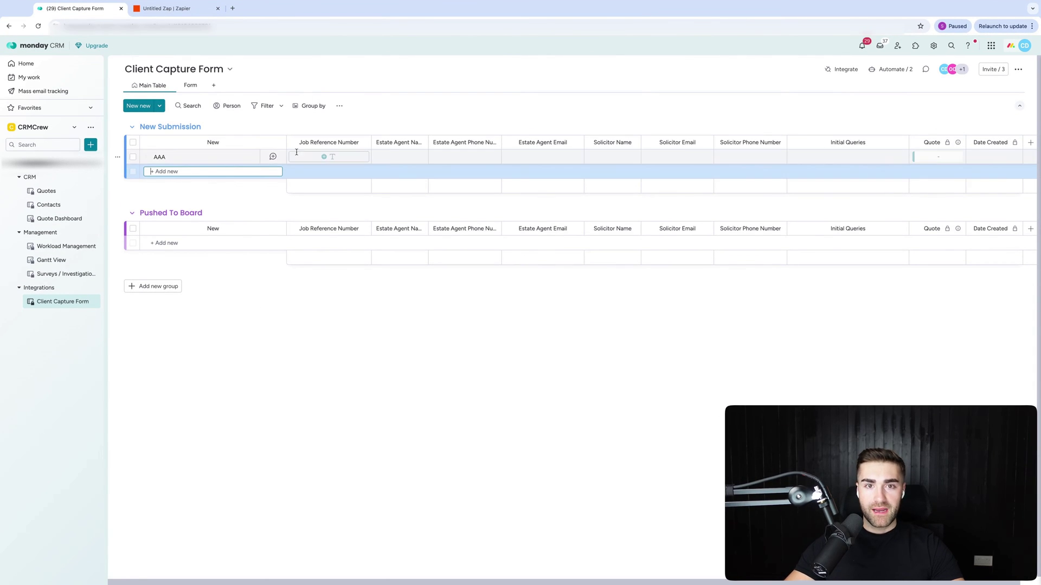
pyautogui.write('job re')
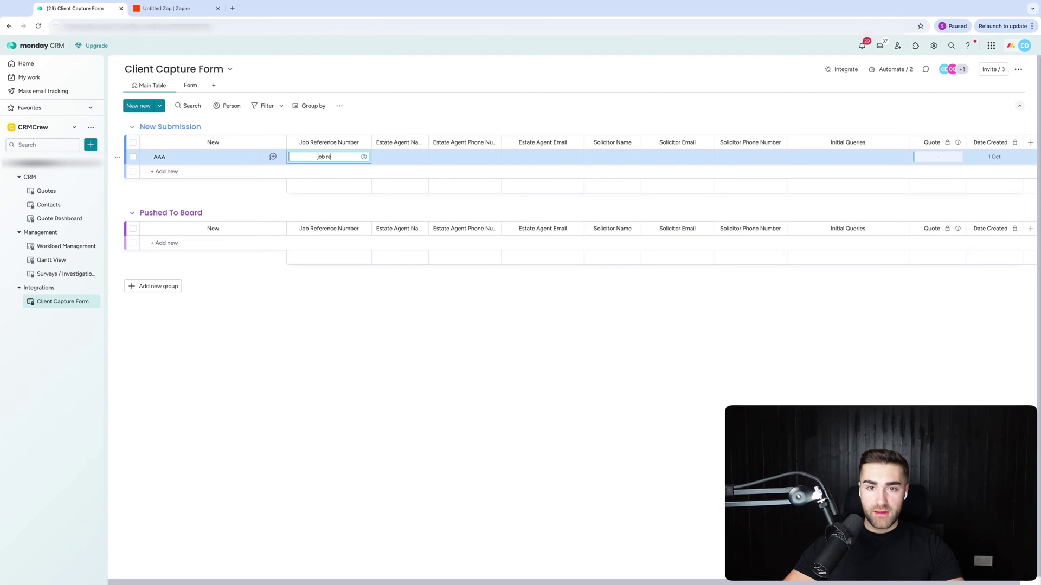
pyautogui.write('ference nu')
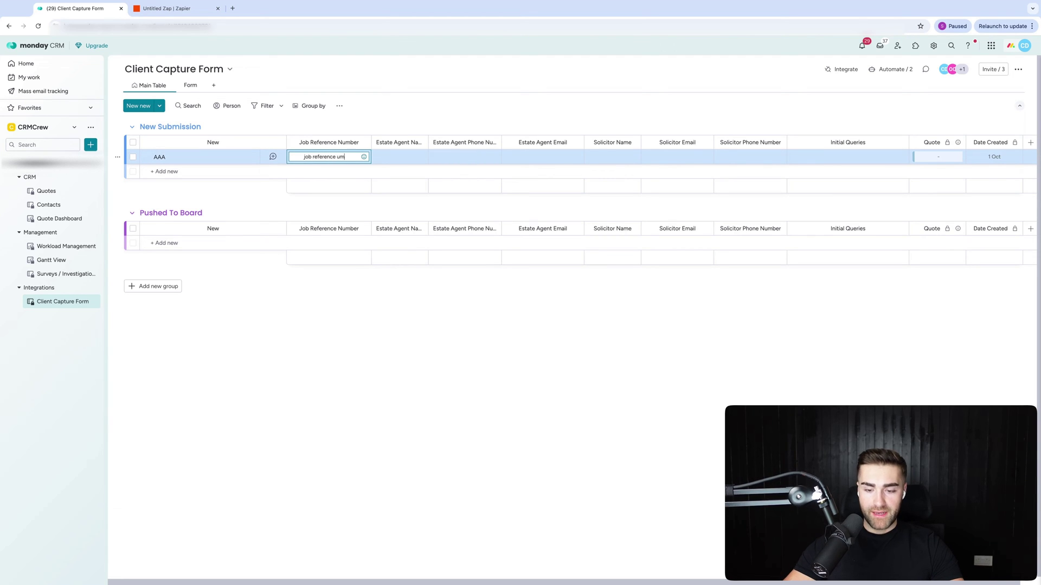
pyautogui.write('mver')
pyautogui.press('Return')
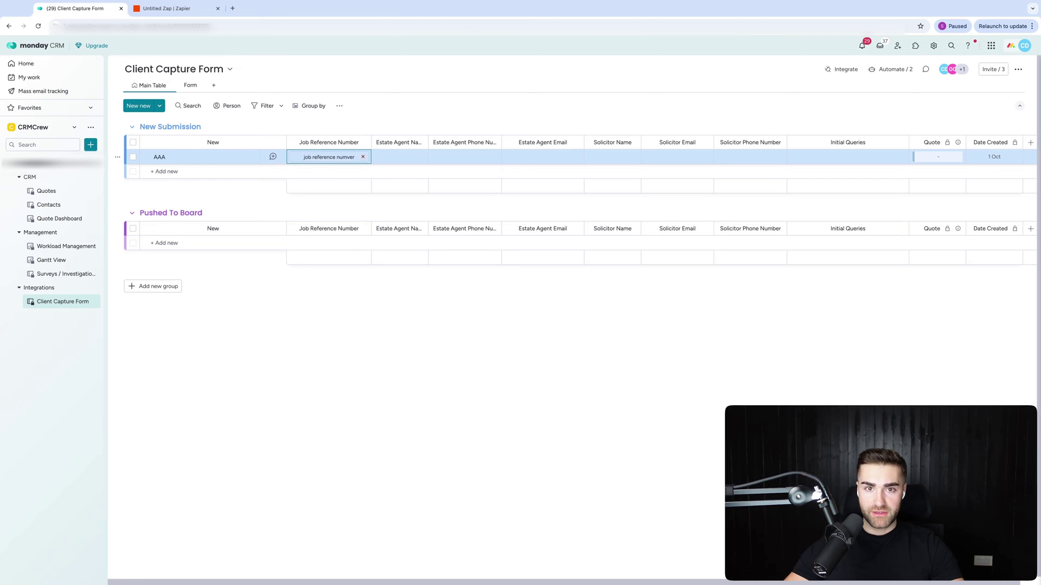
pyautogui.click(158, 15)
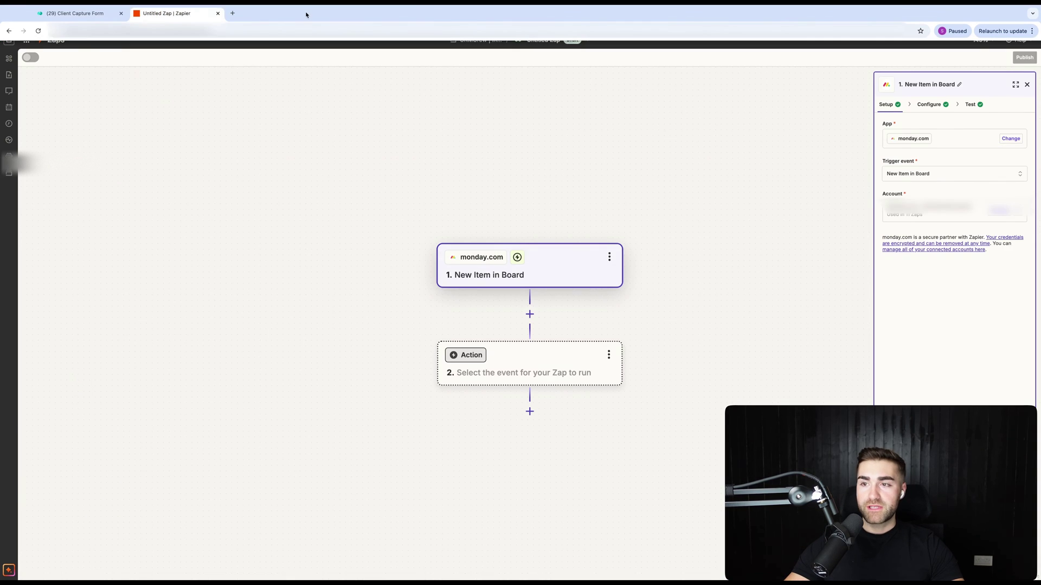
# Retest the trigger to load Item B and find the text7__1 field holding 'job reference numver'.
pyautogui.click(936, 112)
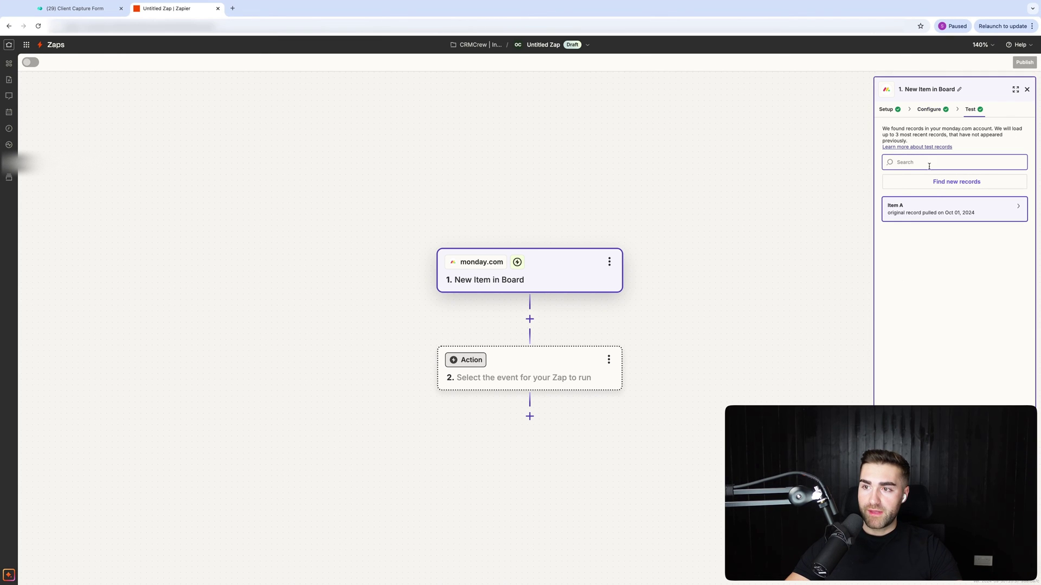
pyautogui.click(931, 187)
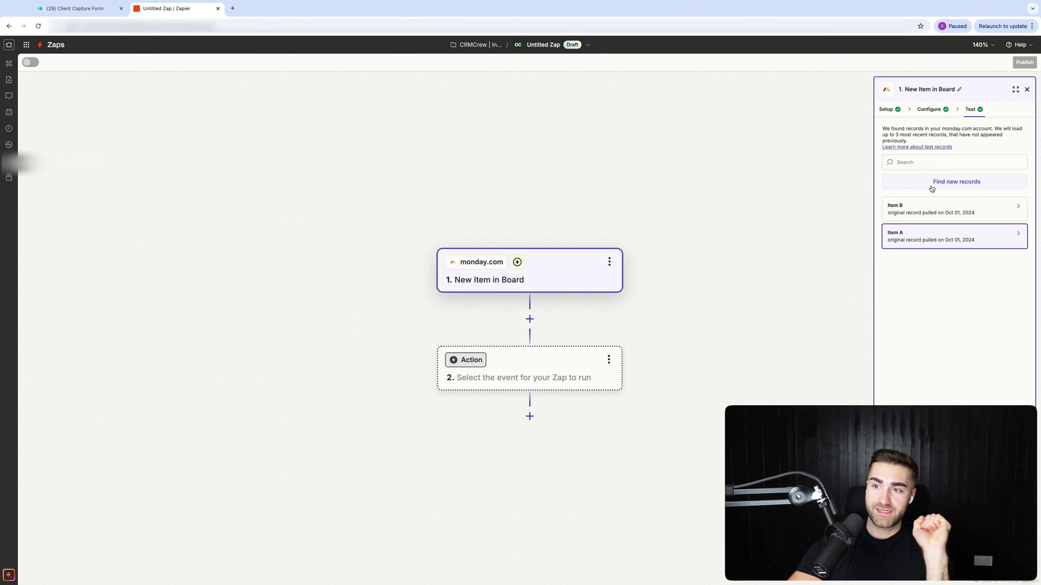
pyautogui.click(927, 210)
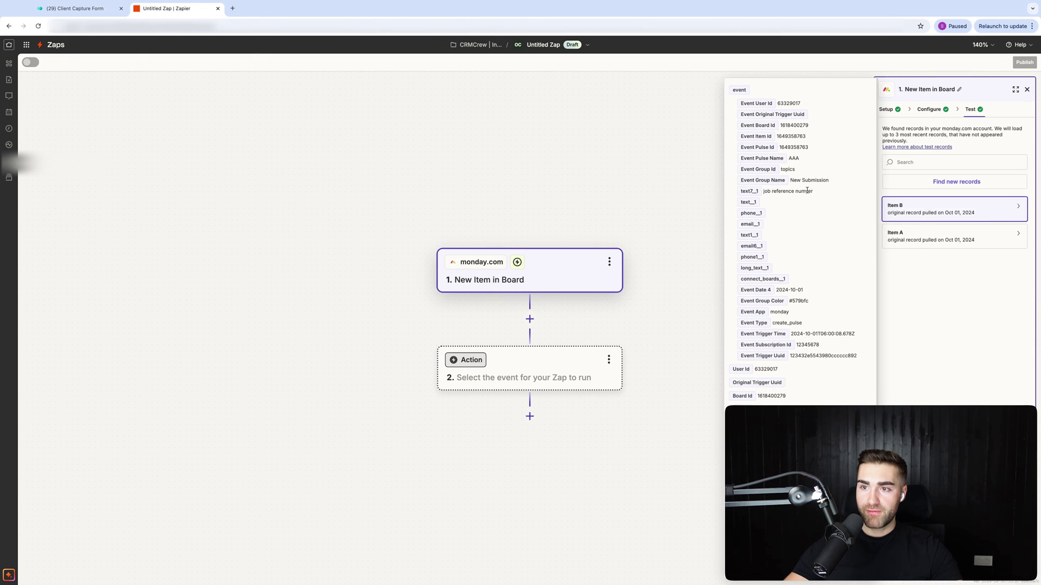
pyautogui.moveTo(815, 192); pyautogui.dragTo(772, 193)
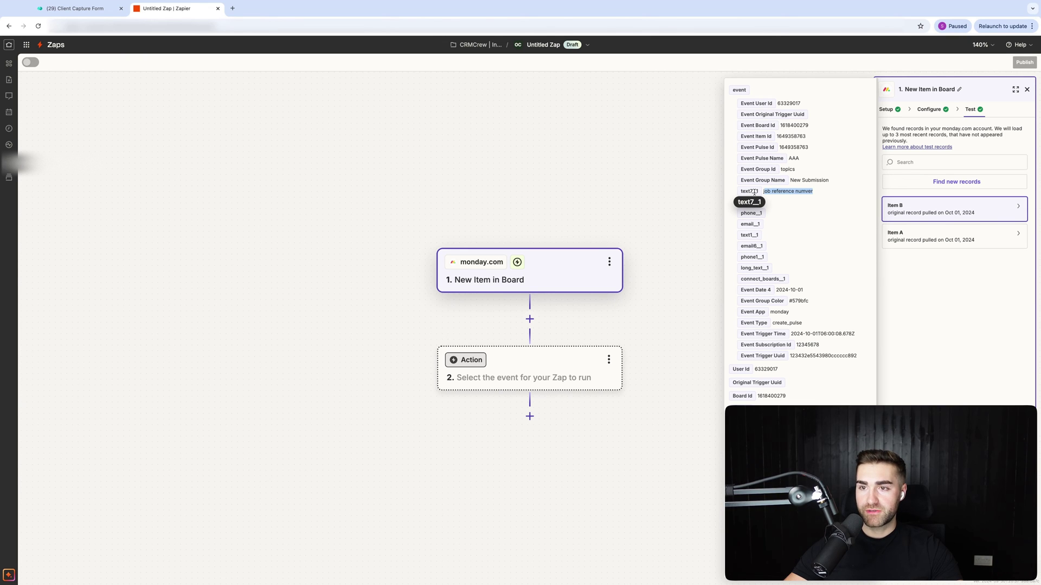
pyautogui.click(755, 192)
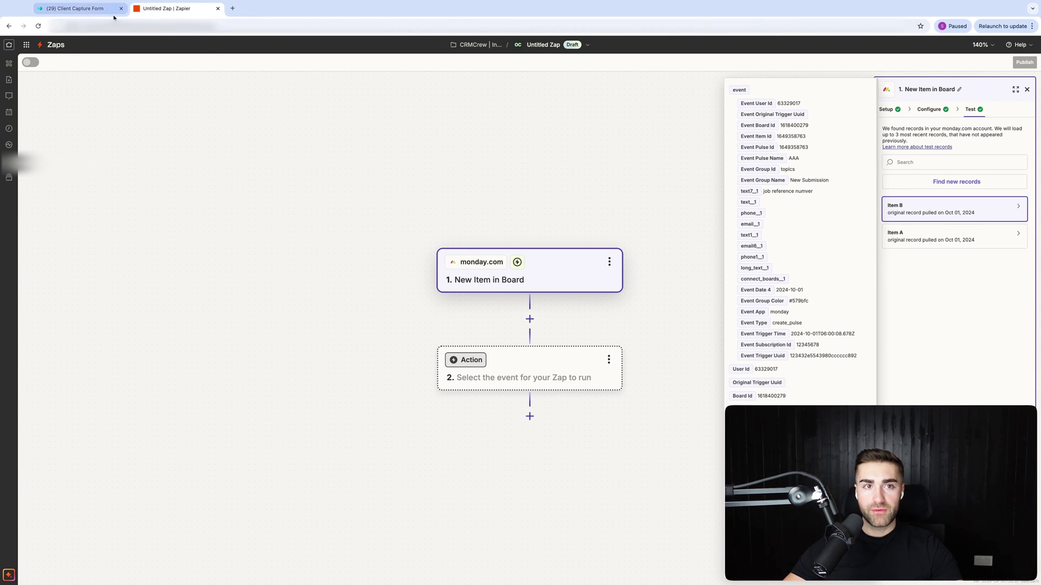
pyautogui.click(75, 8)
# Open the Quotes board's automations list.
pyautogui.click(54, 192)
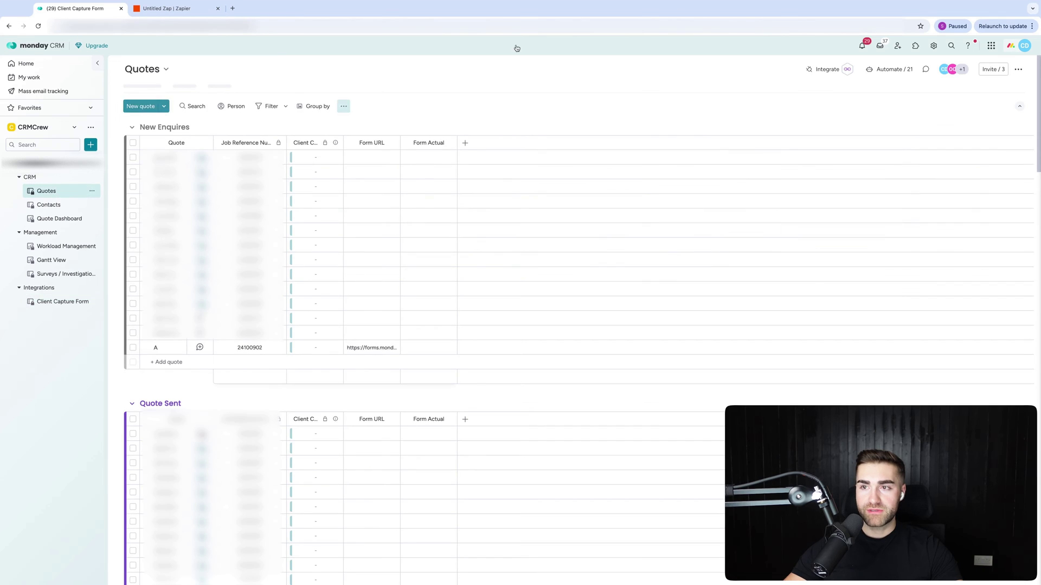
pyautogui.click(884, 70)
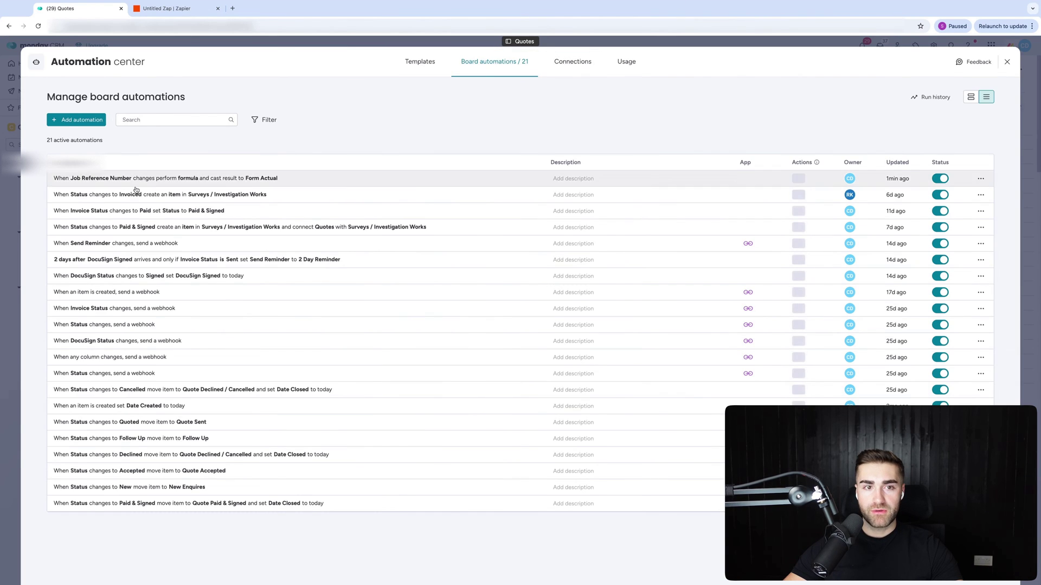
pyautogui.click(134, 188)
pyautogui.click(41, 61)
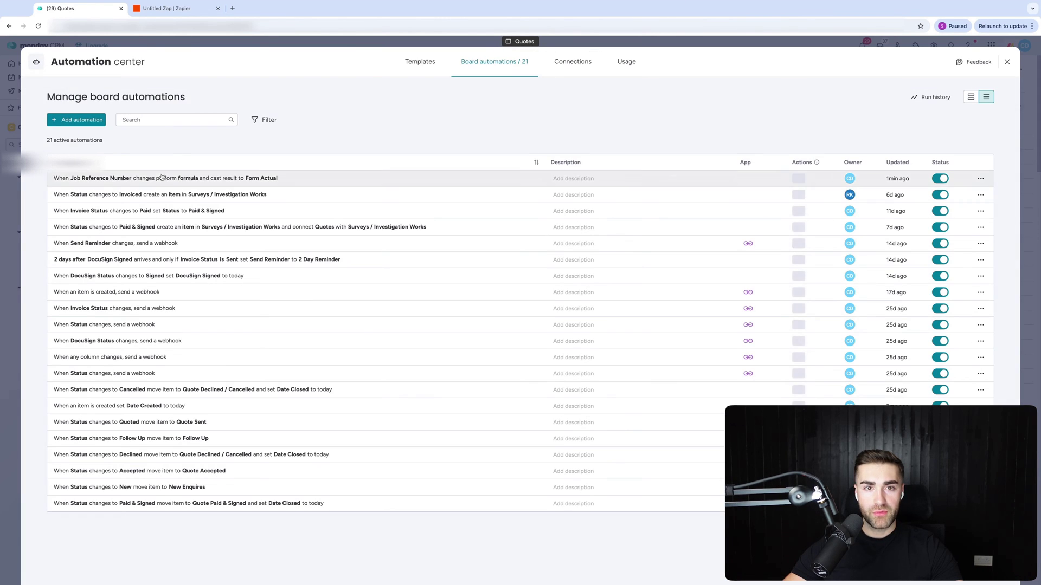
# Insert 7 into the &text field key of the Job Reference Number formula automation.
pyautogui.click(160, 179)
pyautogui.click(243, 169)
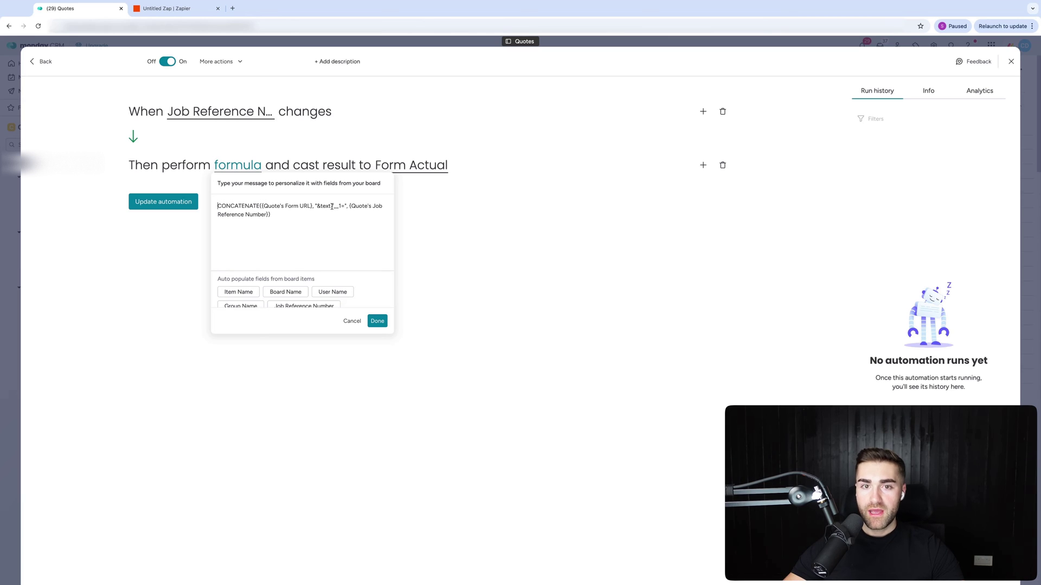
pyautogui.click(332, 206)
pyautogui.write('7')
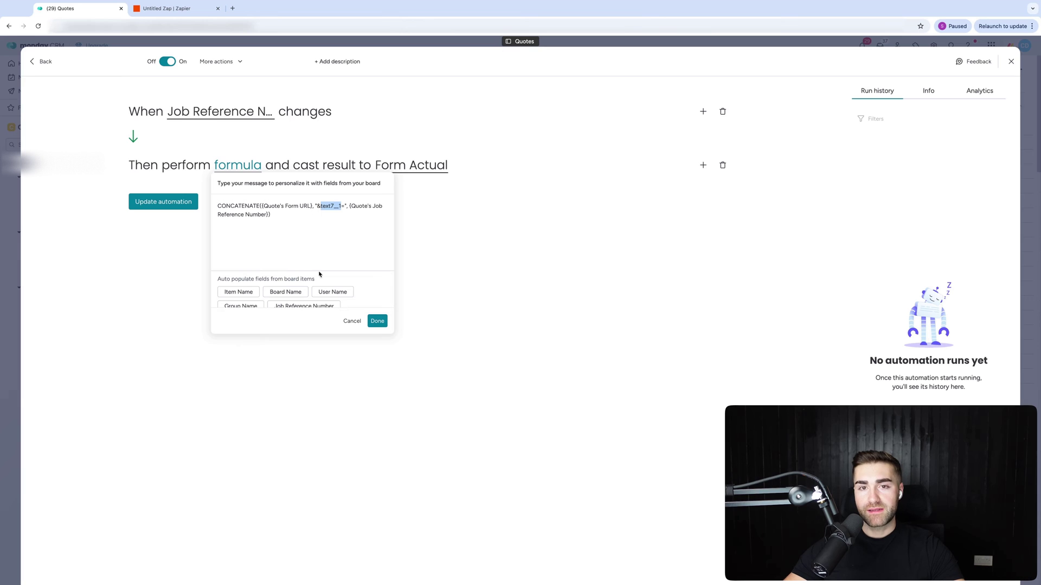
pyautogui.click(466, 232)
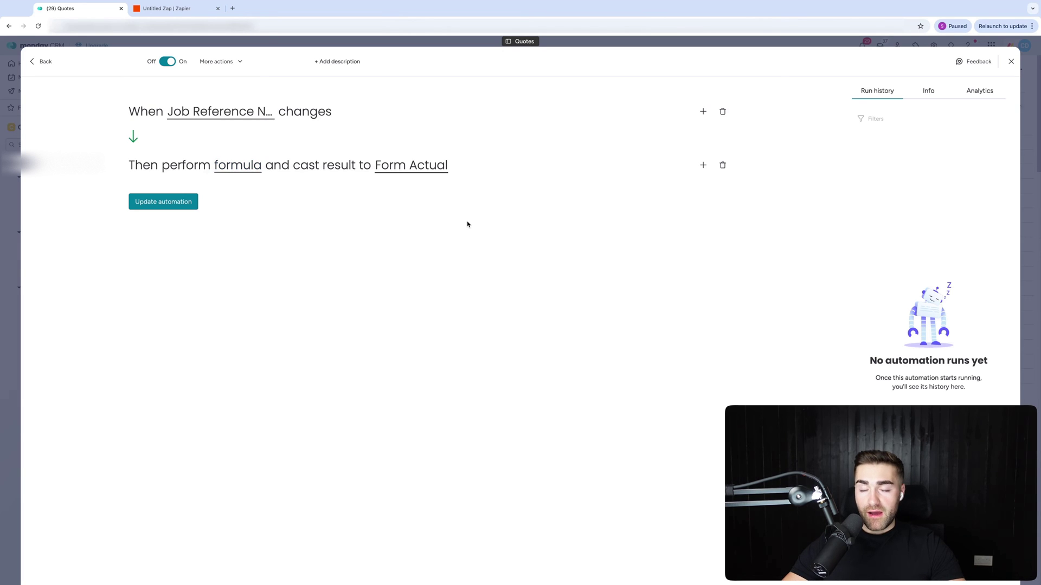
pyautogui.click(1010, 63)
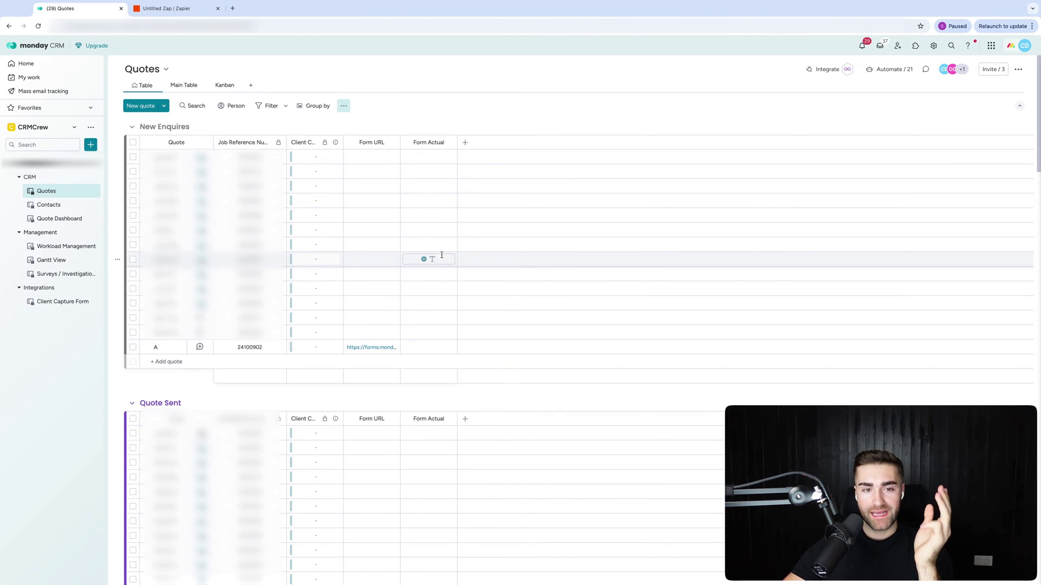
# Create quote B in New Enquires and open its pre-filled Form Actual link.
pyautogui.click(184, 362)
pyautogui.write('B')
pyautogui.press('Return')
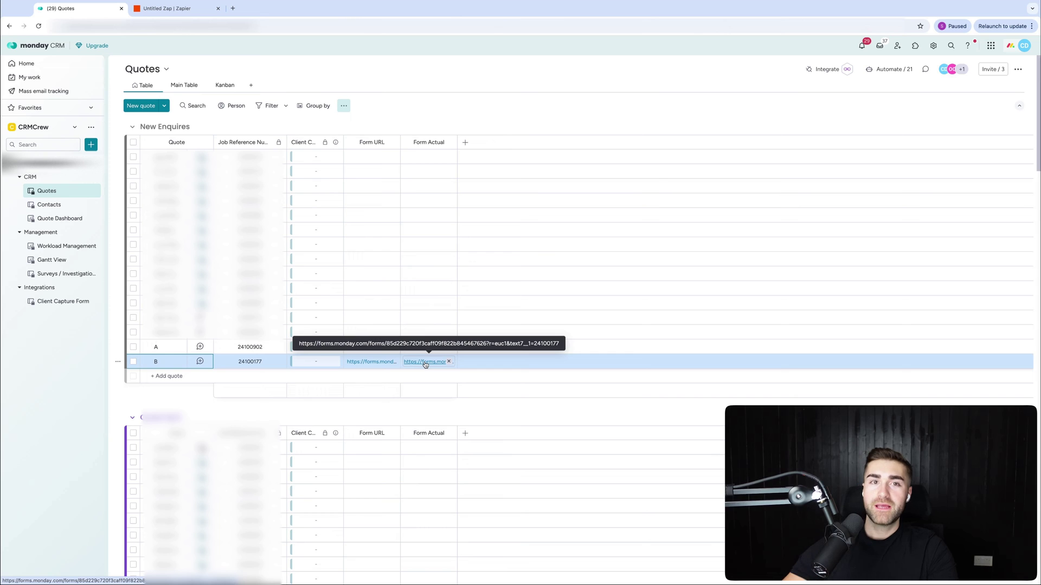
pyautogui.click(425, 362)
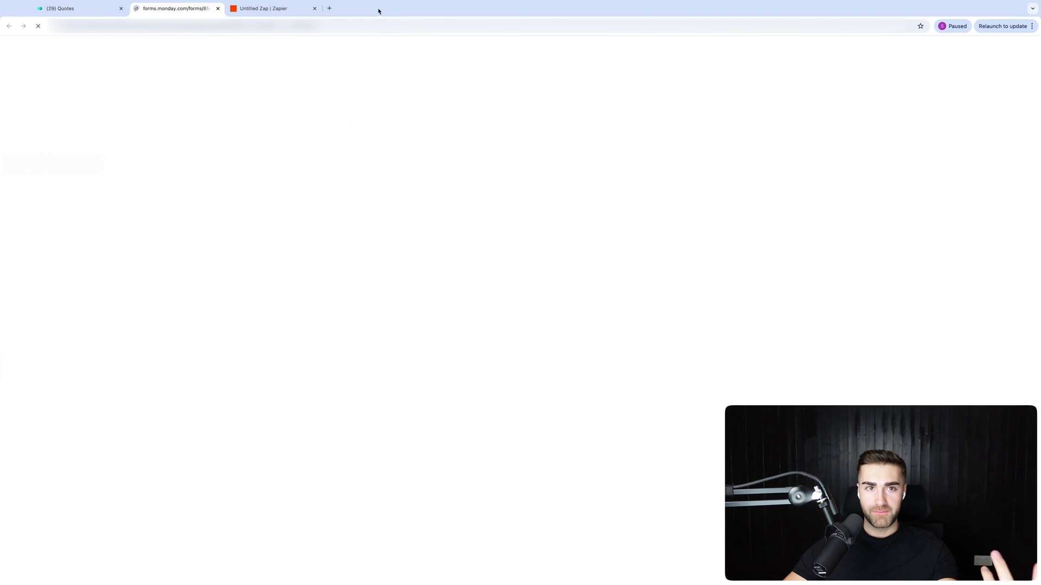
# Enter the estate agent's name, UK (+44) phone number and email address.
pyautogui.click(442, 138)
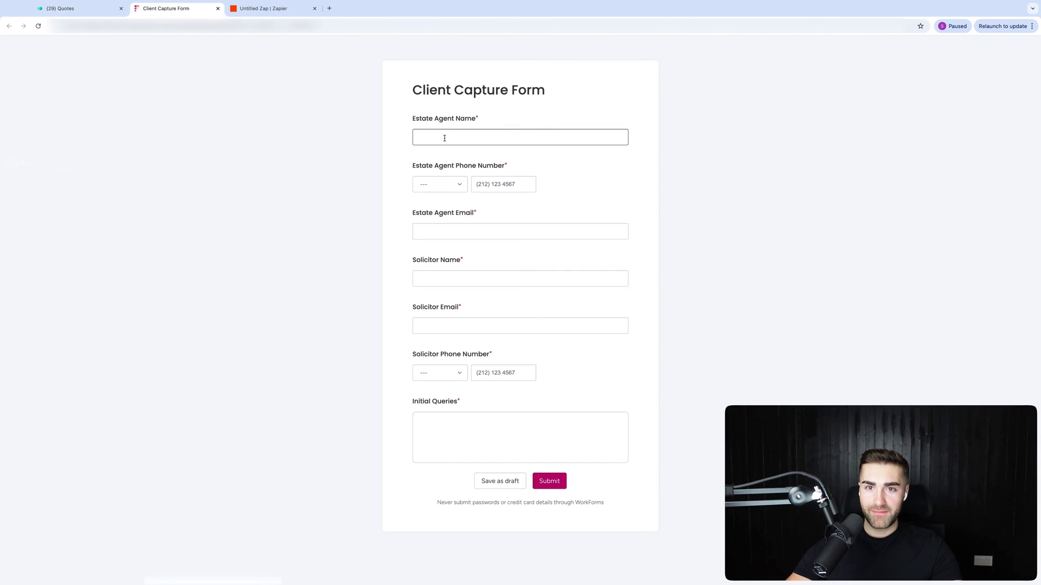
pyautogui.write('nick')
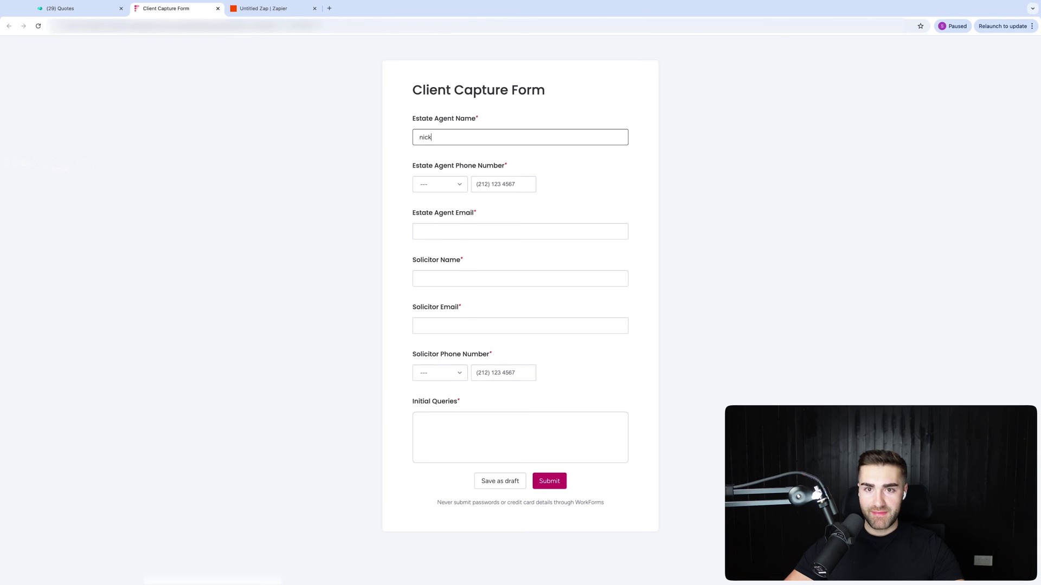
pyautogui.press('Tab')
pyautogui.press('Down')
pyautogui.press('Return')
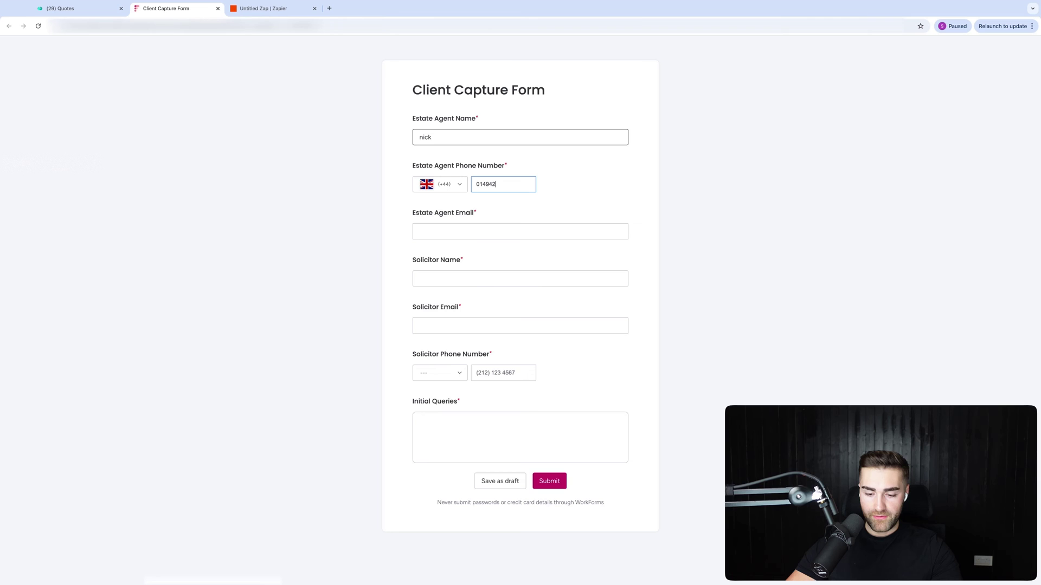
pyautogui.press('Tab')
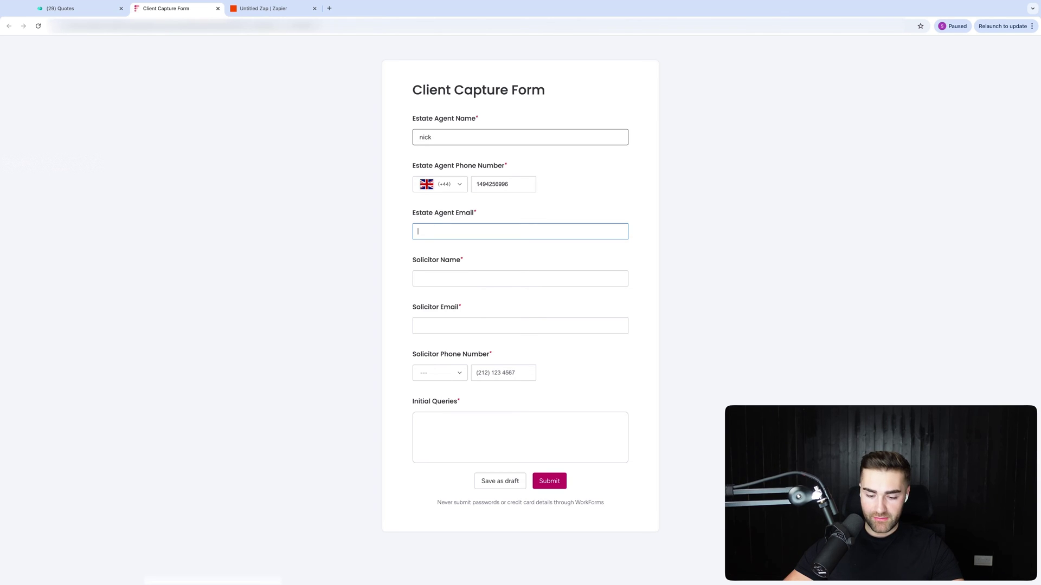
# Fill in the solicitor's name, email address and UK (+44) phone number.
pyautogui.press('Tab')
pyautogui.press('Tab')
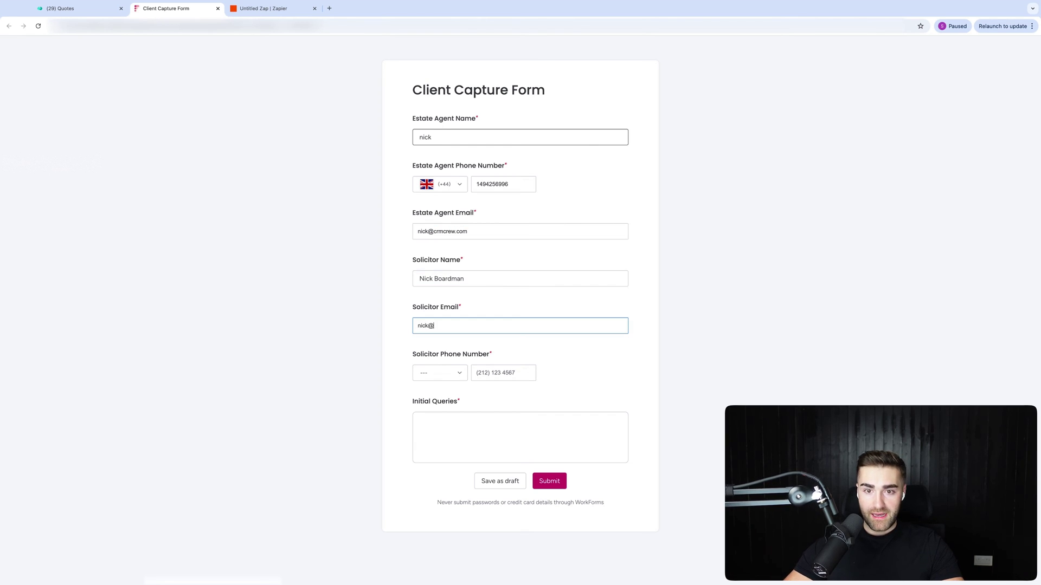
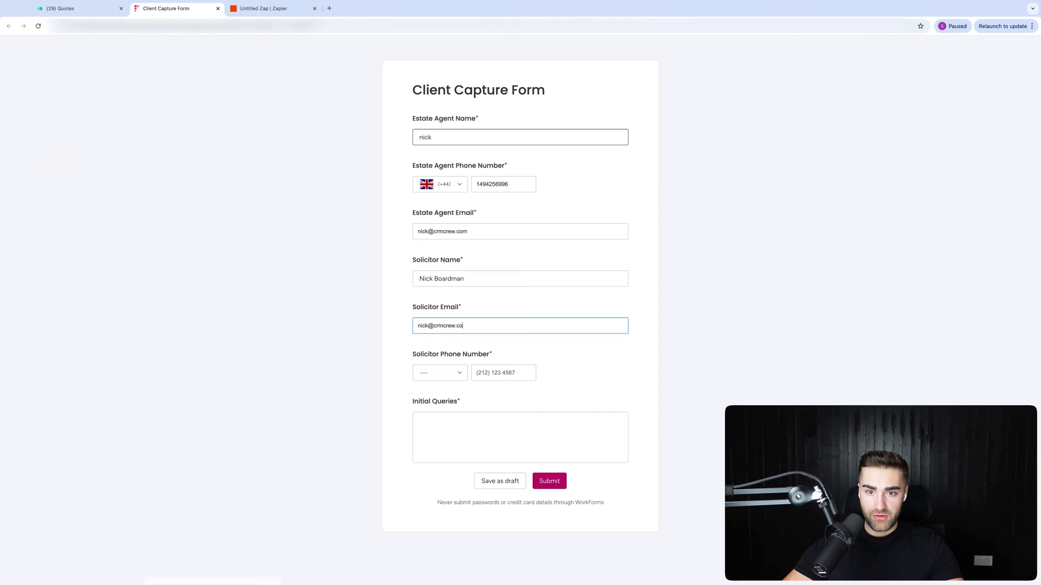
pyautogui.press('Tab')
pyautogui.write('uk')
pyautogui.press('Return')
pyautogui.press('Tab')
pyautogui.write('0')
pyautogui.press('BackSpace')
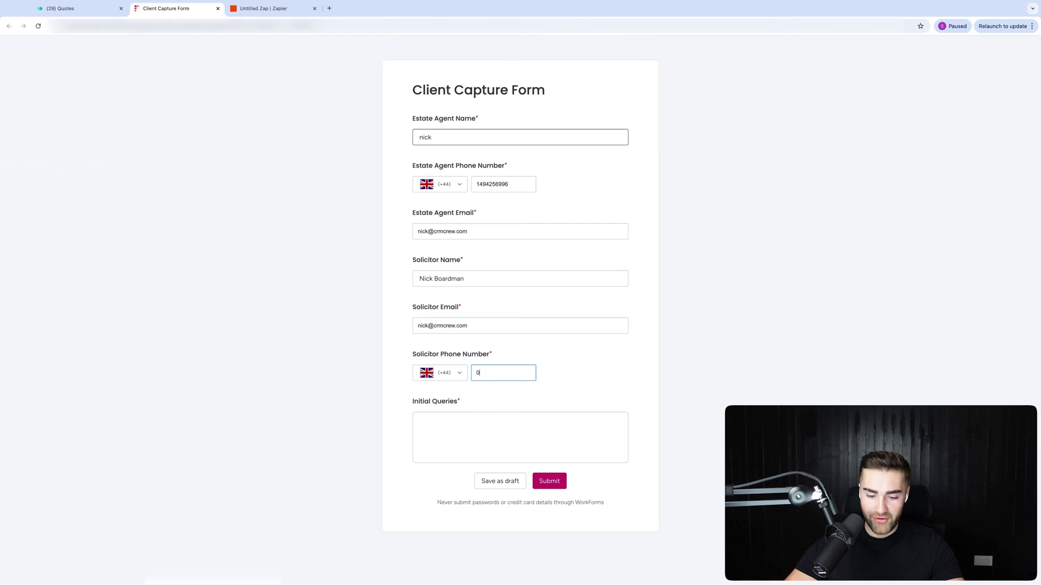
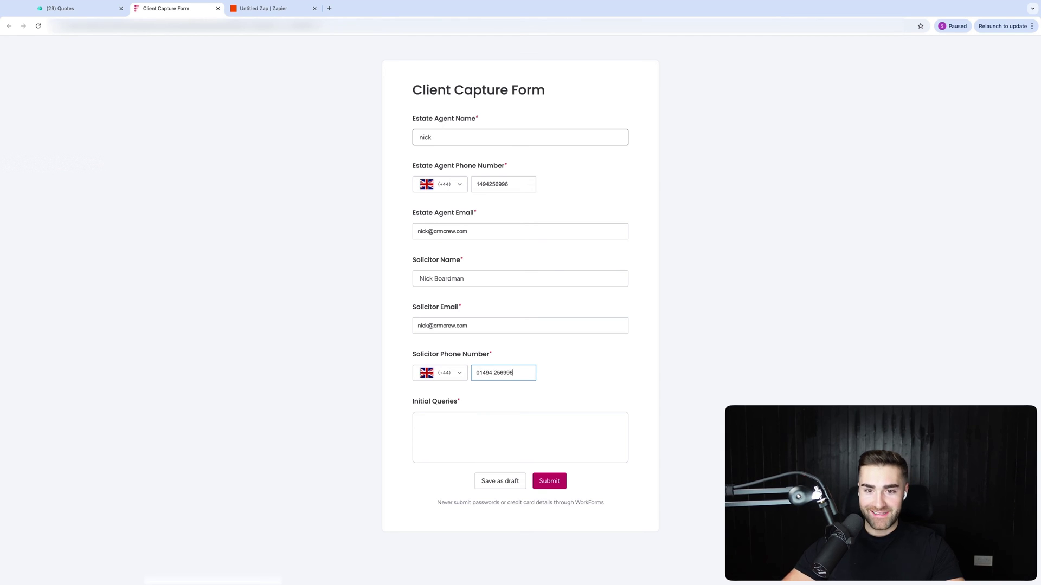
# Add the initial queries and submit the Client Capture Form.
pyautogui.click(418, 421)
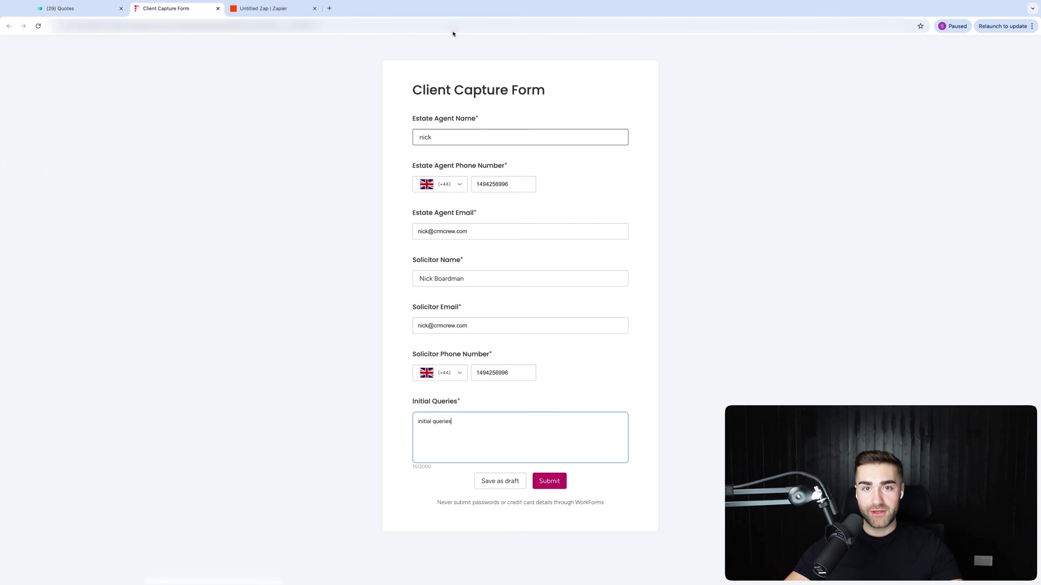
pyautogui.click(543, 478)
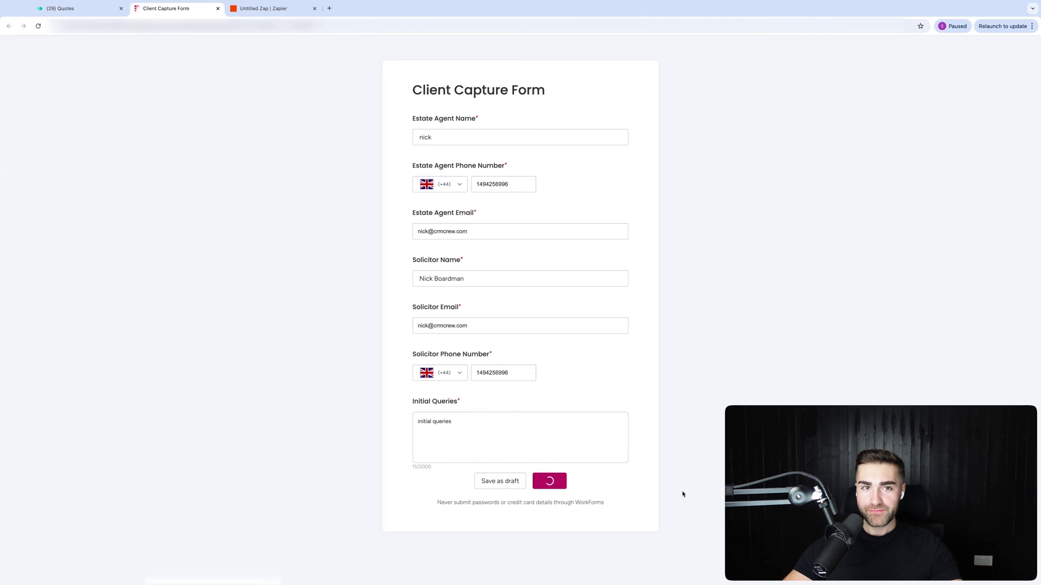
pyautogui.click(67, 10)
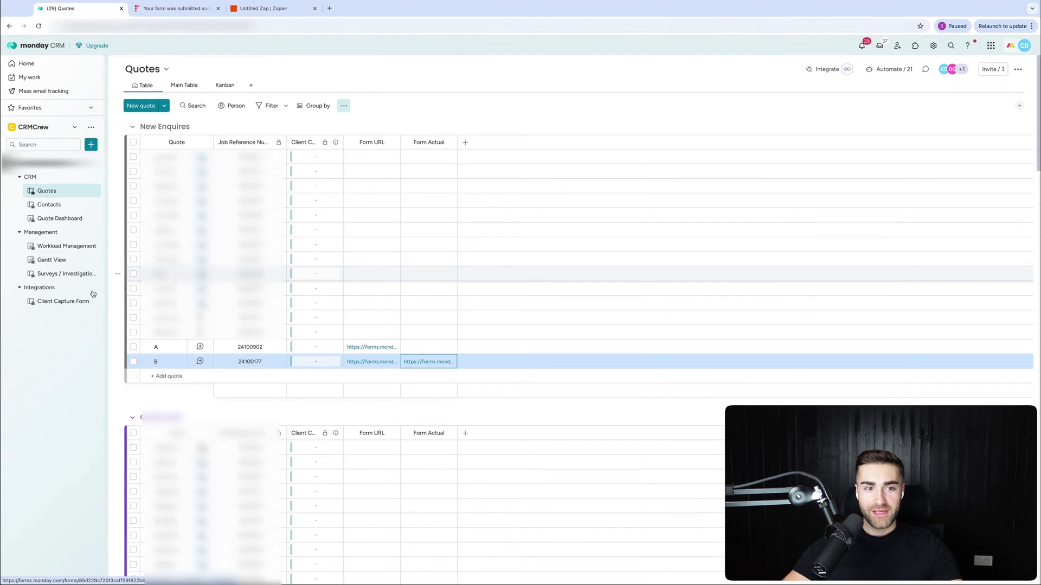
# Open the Client Capture Form board from the sidebar to see the new submission.
pyautogui.click(51, 299)
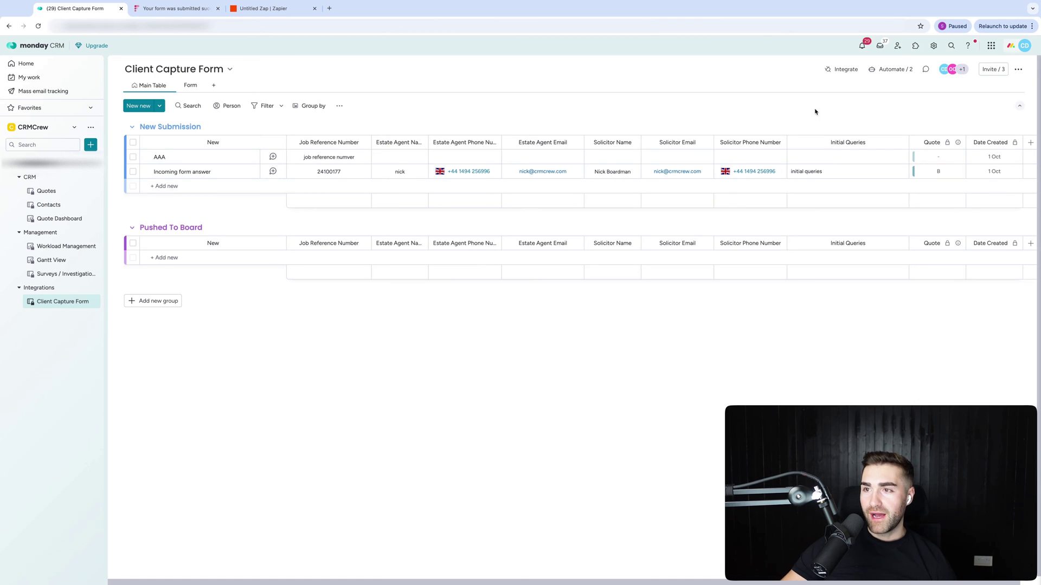
# Open the details of the board's job-reference connect automation.
pyautogui.click(874, 70)
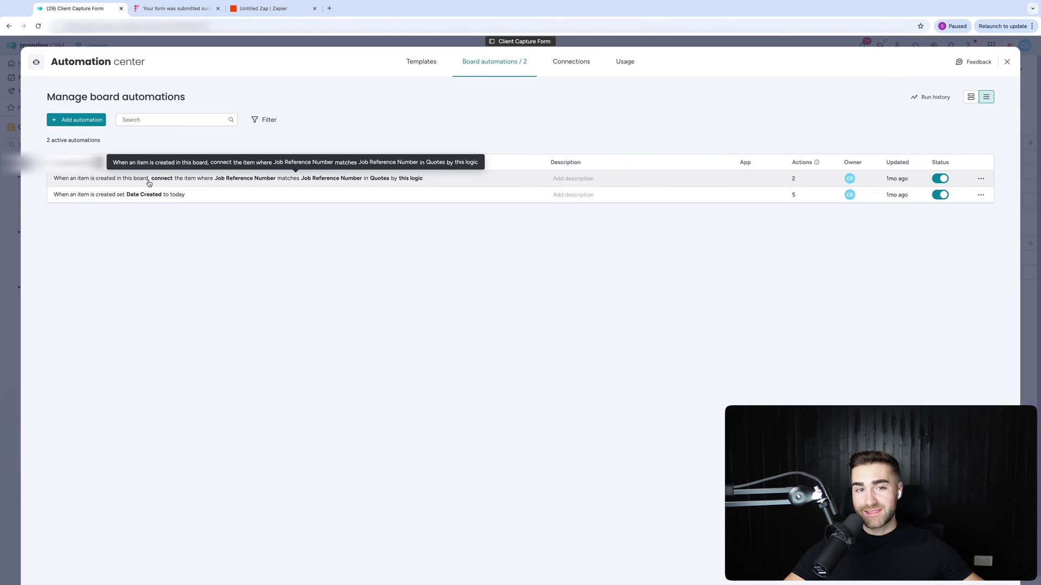
pyautogui.click(149, 184)
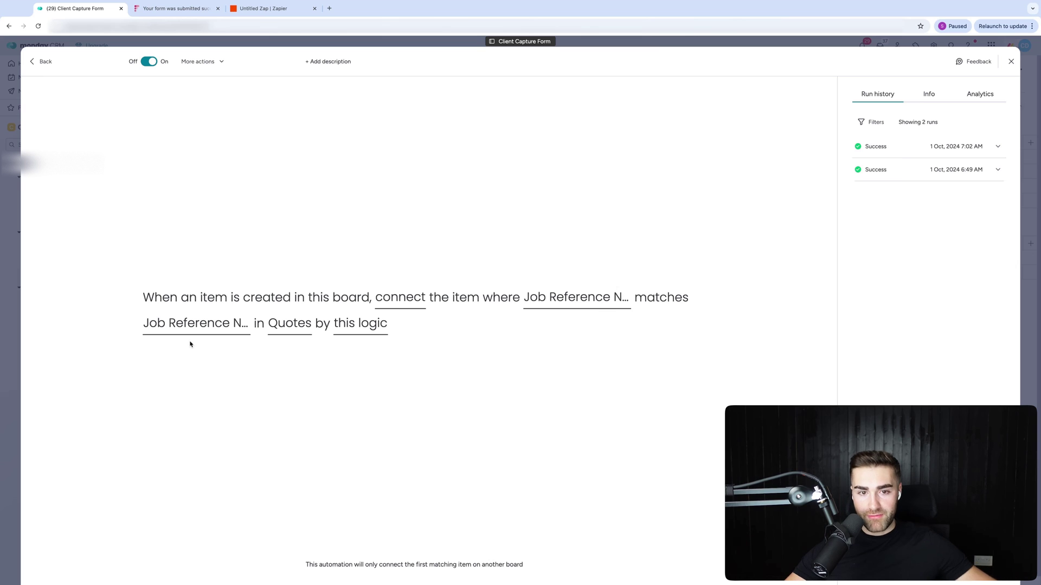
pyautogui.click(1011, 62)
pyautogui.click(889, 66)
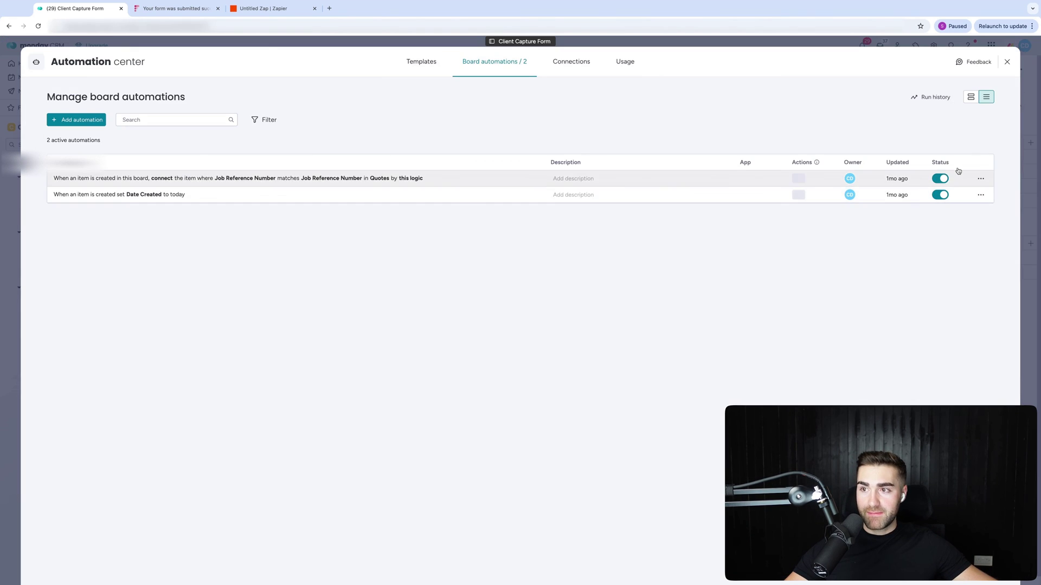
pyautogui.click(785, 178)
# Review the automation's successful runs in Run history, then return to the Quotes board.
pyautogui.click(914, 148)
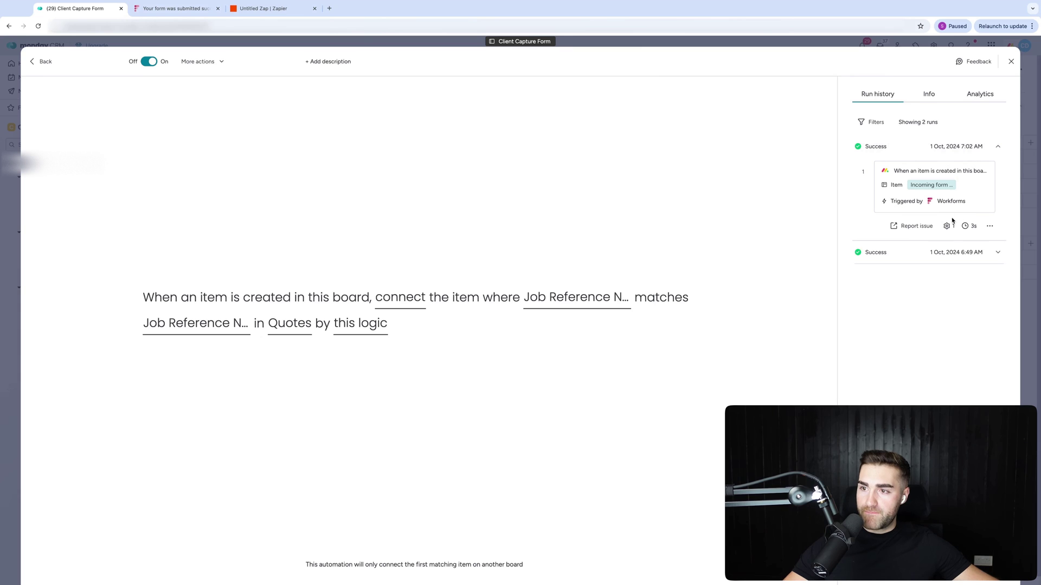
pyautogui.click(951, 253)
pyautogui.click(953, 254)
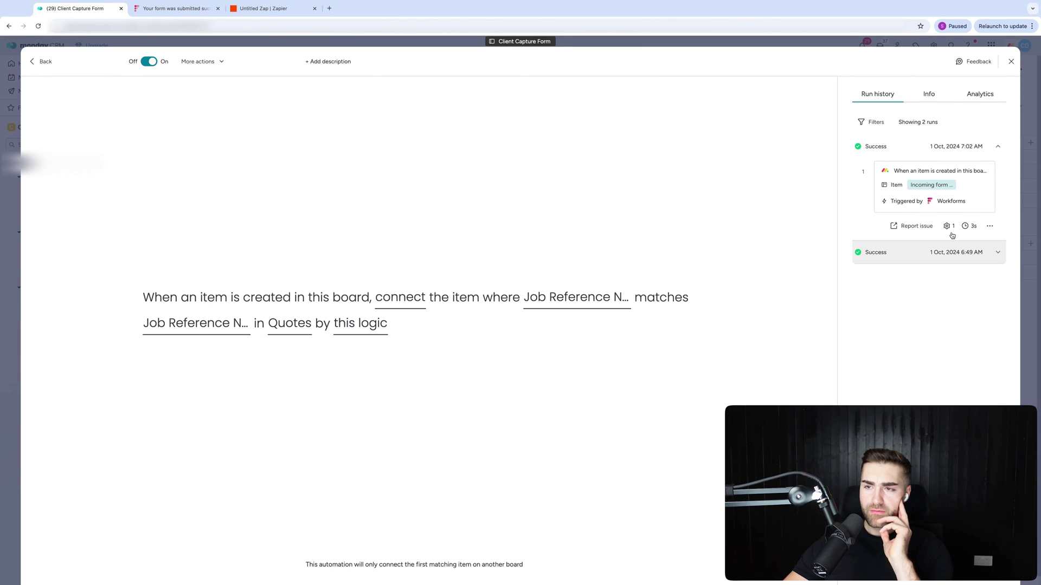
pyautogui.click(1010, 63)
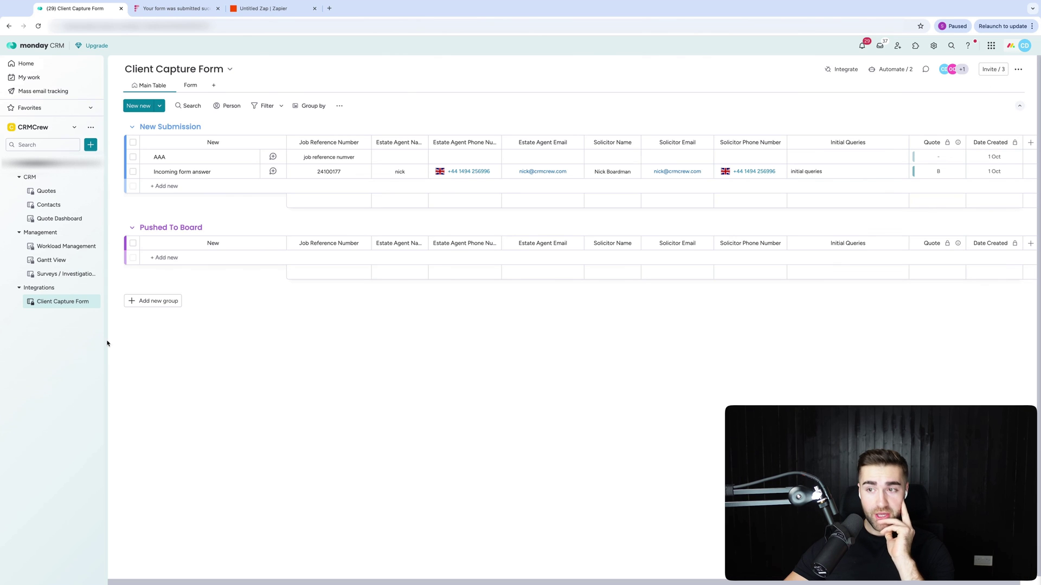
pyautogui.click(42, 190)
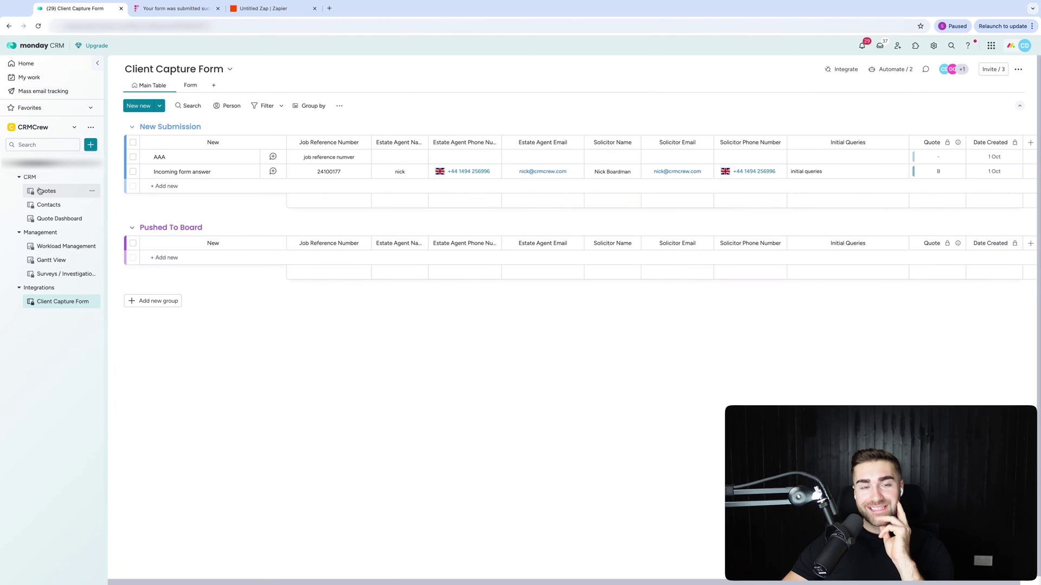